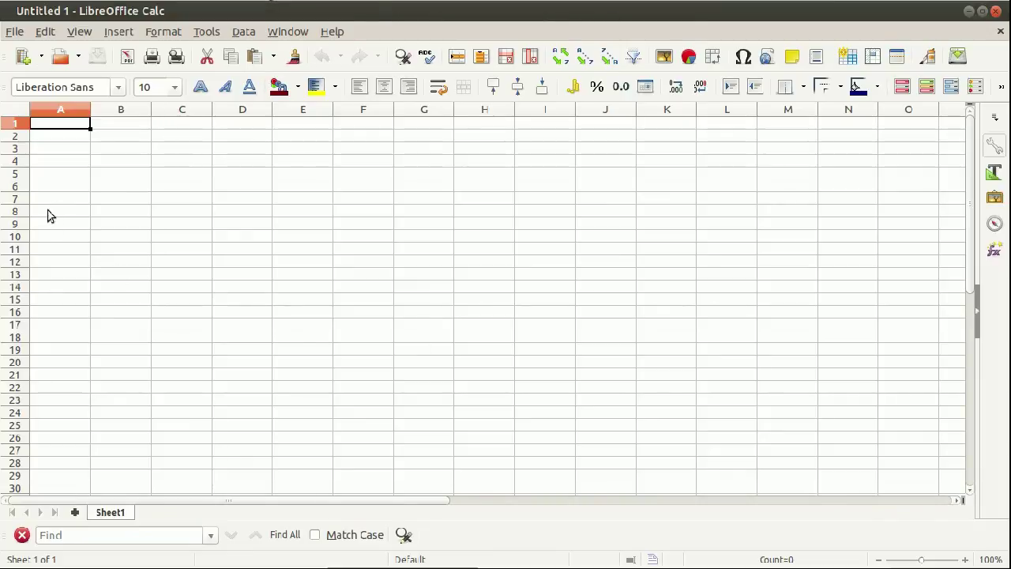
Enter the headings Name, Basic Pay, DA, HRA and TA in A1–E1.
scroll(132, 150, "up", 2)
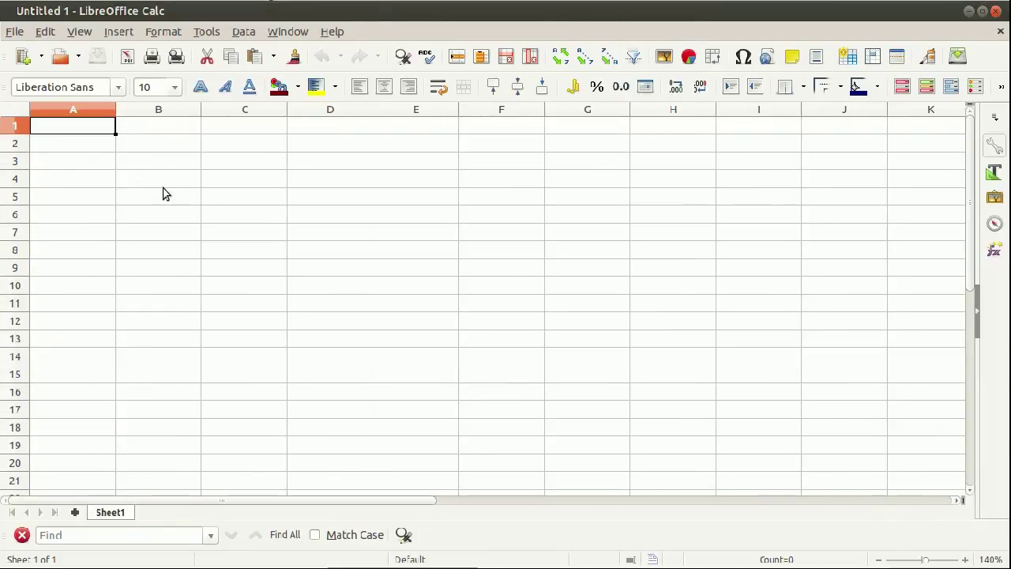
type("Nam")
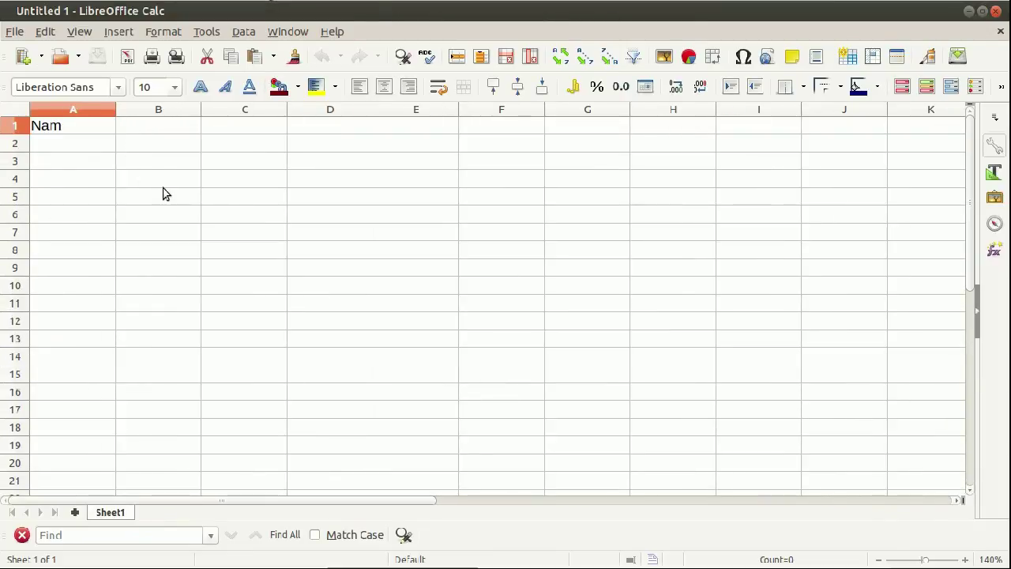
type("e")
key("Tab")
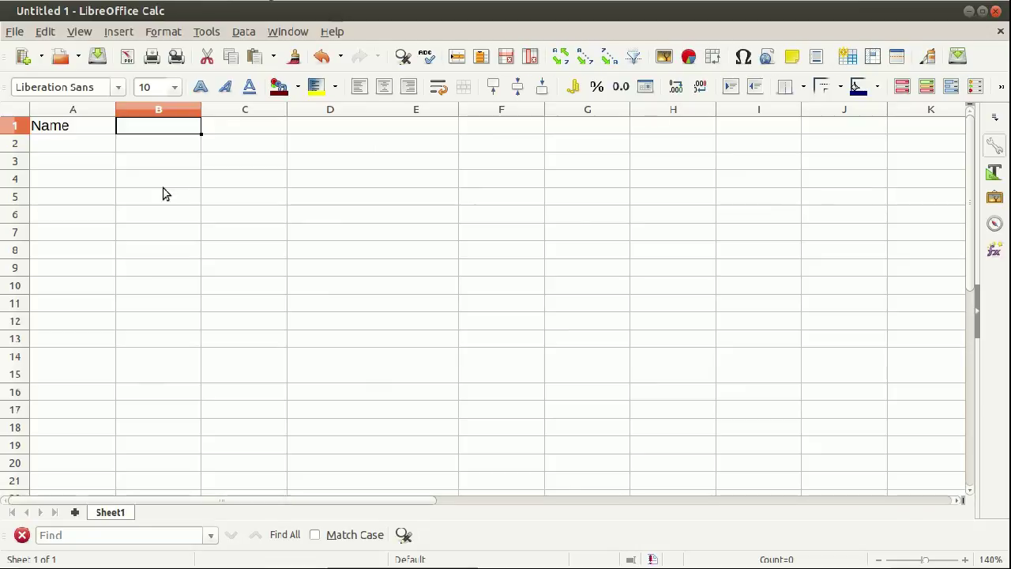
type("Basuc")
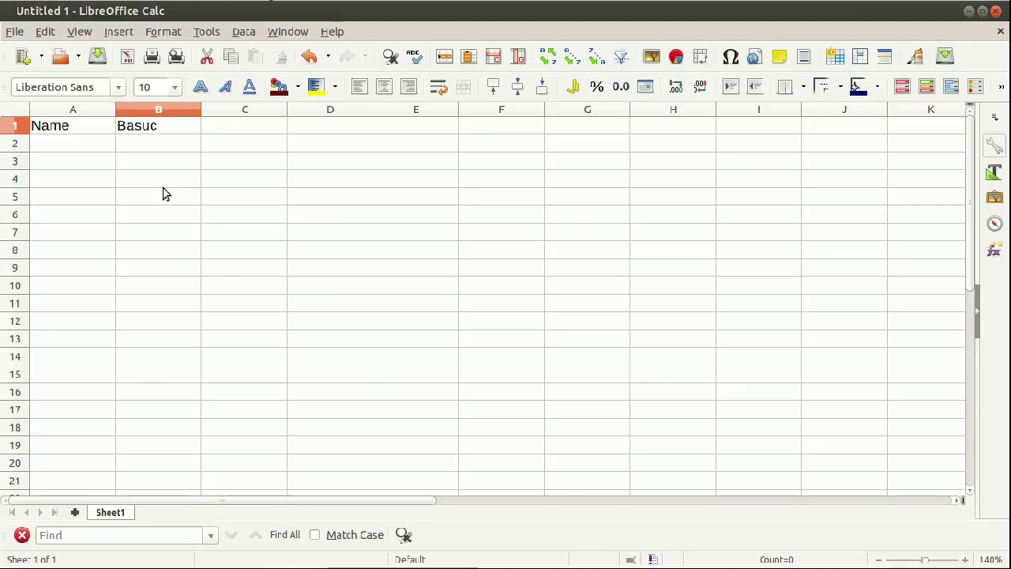
key("BackSpace")
key("BackSpace")
type("c")
key("BackSpace")
type("ic")
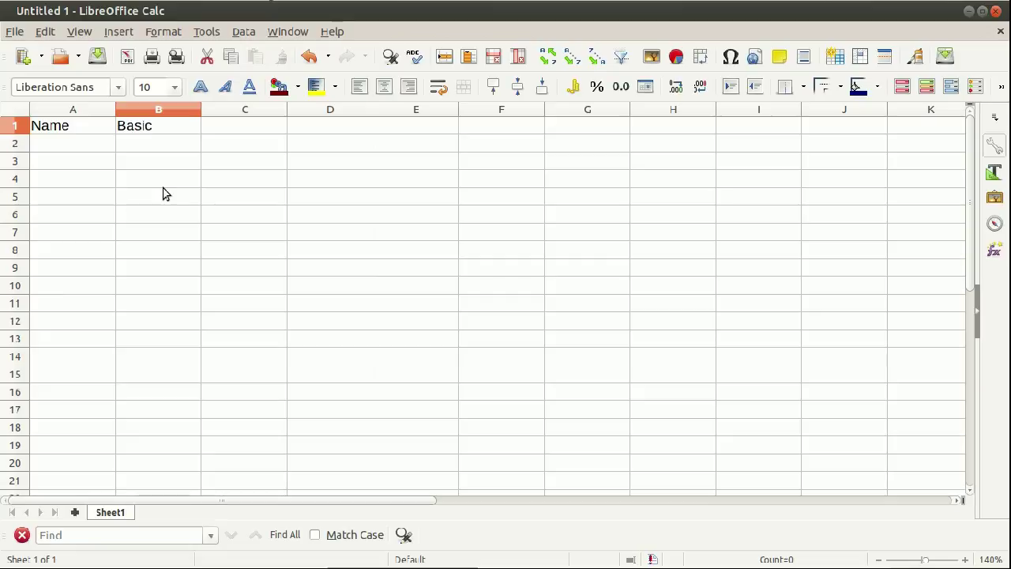
type(" Pay")
key("Tab")
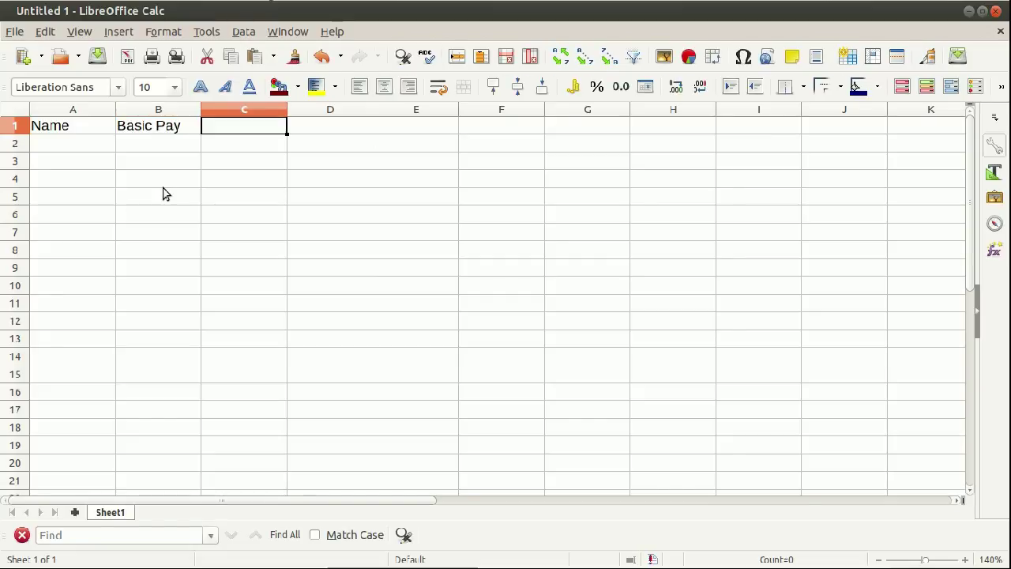
type("DA")
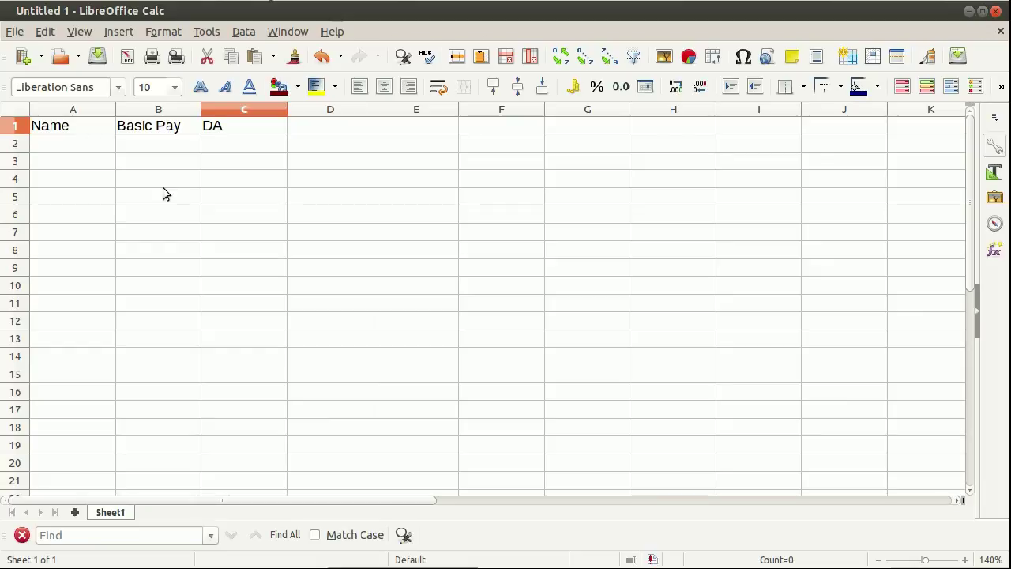
key("Tab")
type("H")
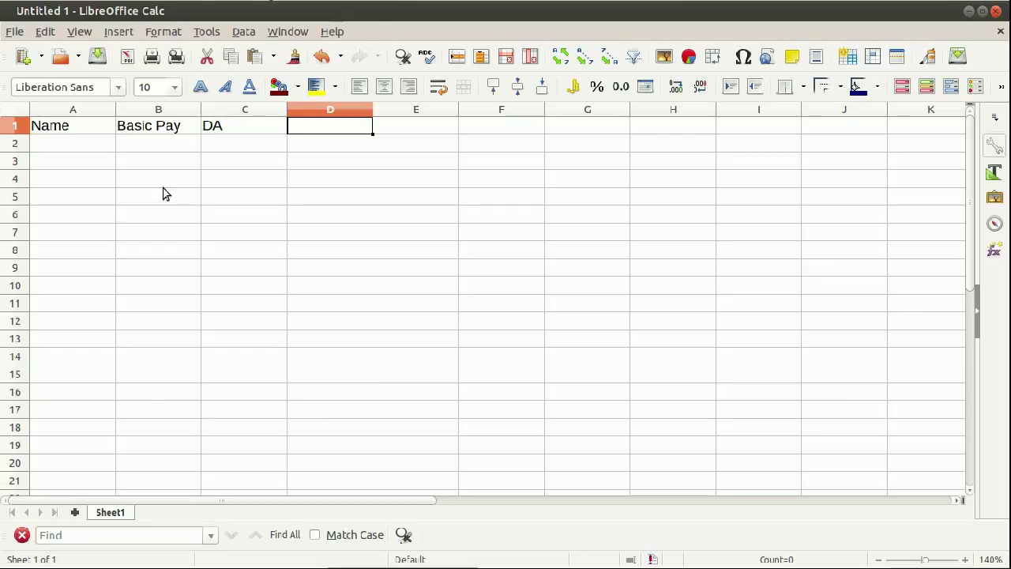
type("RA")
key("Tab")
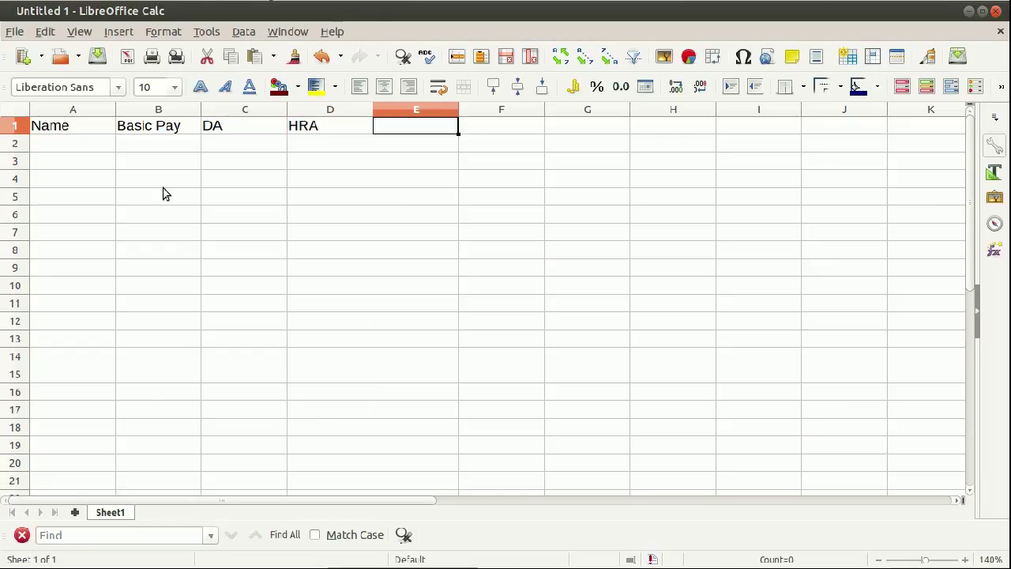
type("TA")
key("Tab")
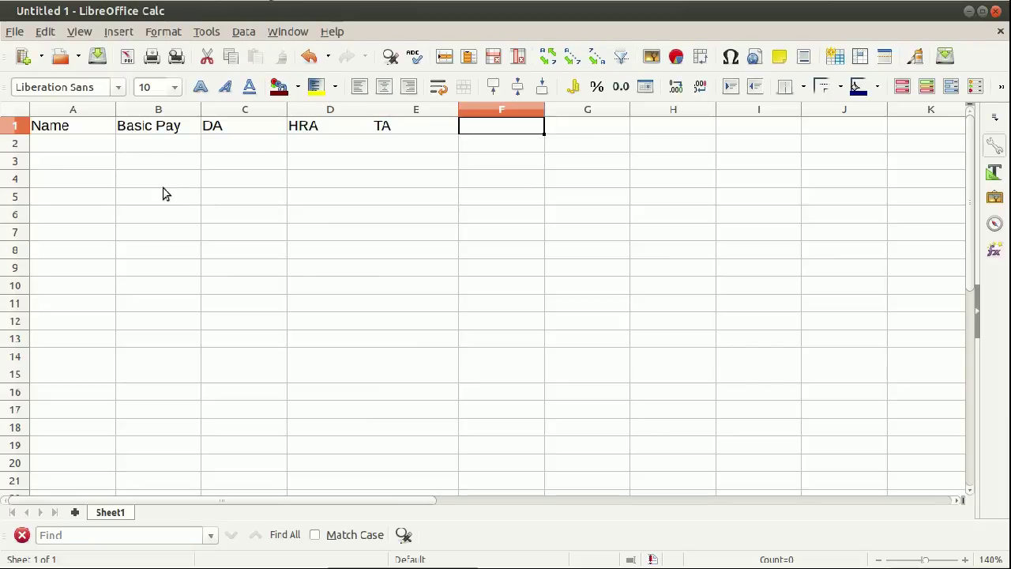
Continue the headings with Gross Salary, PF, TDS, PF Loan and Total Deductions in F1–J1.
type("G")
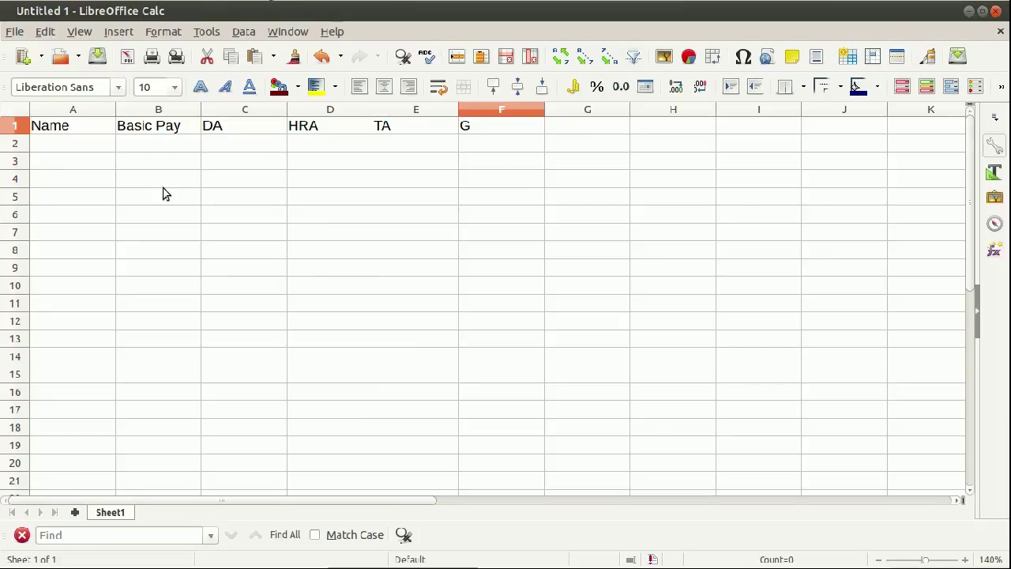
type("ross Sa")
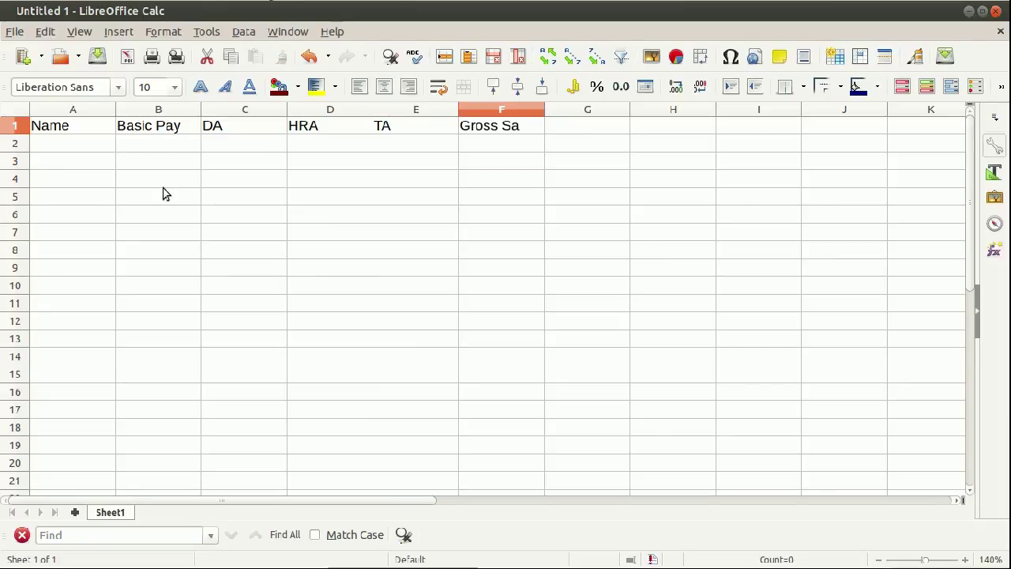
type("lary")
key("Tab")
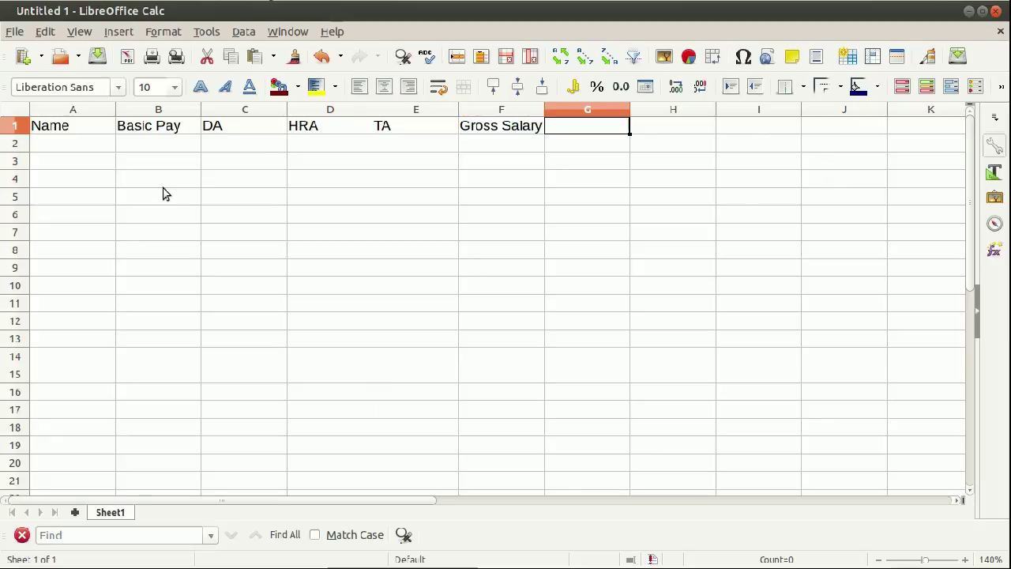
type("PF")
key("Tab")
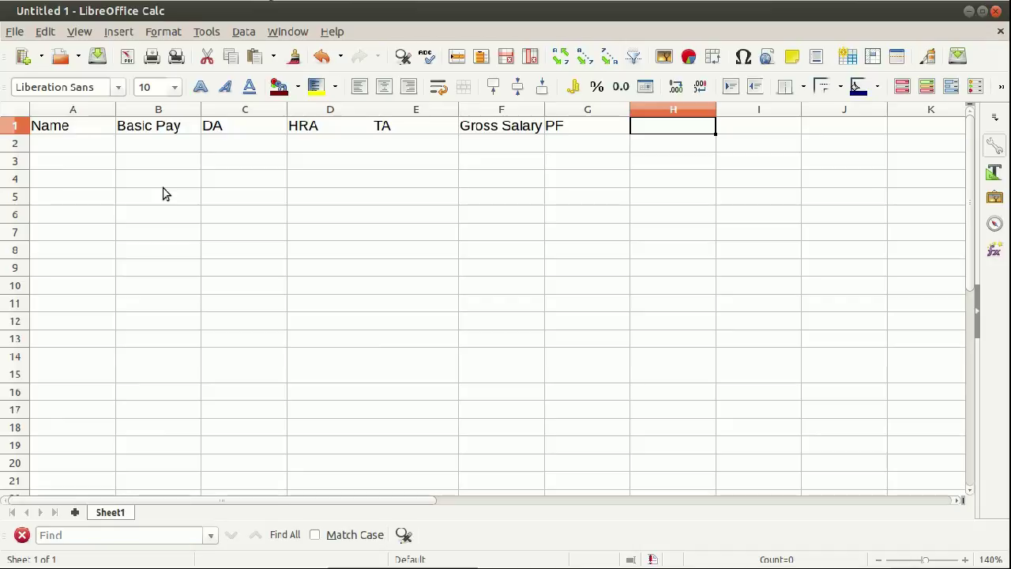
type("TDS")
key("Tab")
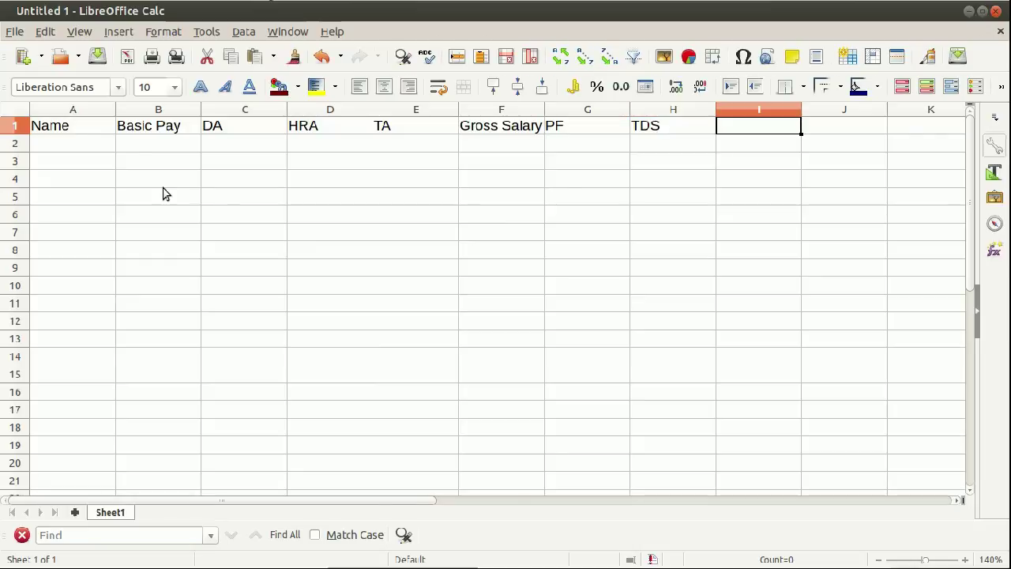
type("PF")
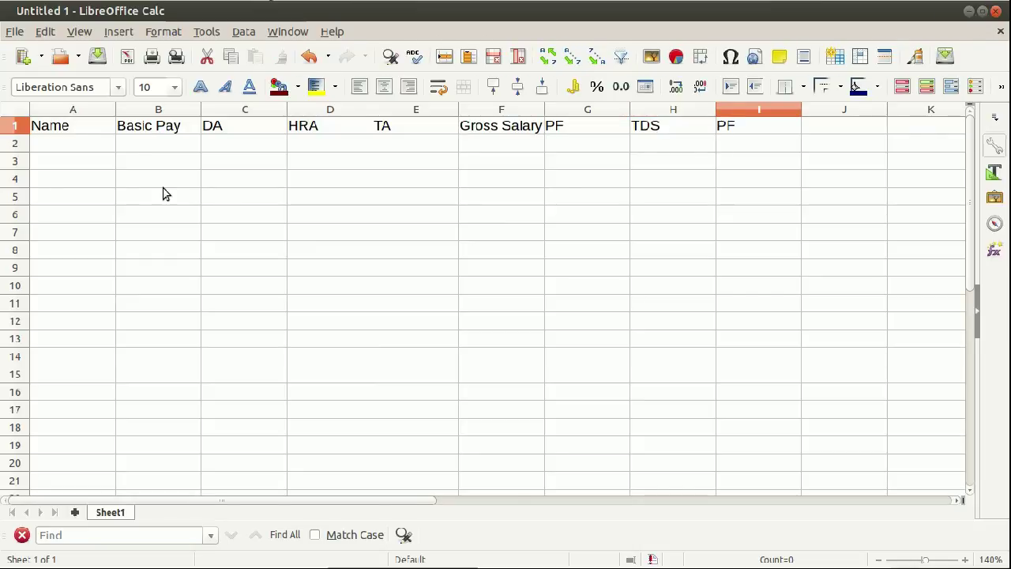
type(" Loan")
key("Tab")
type("Total")
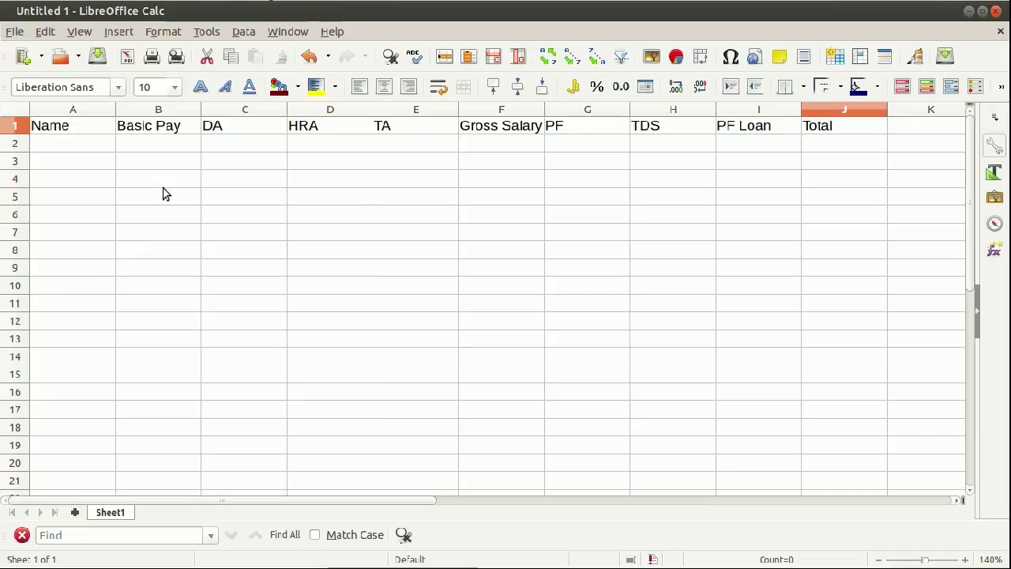
type(" Deductions")
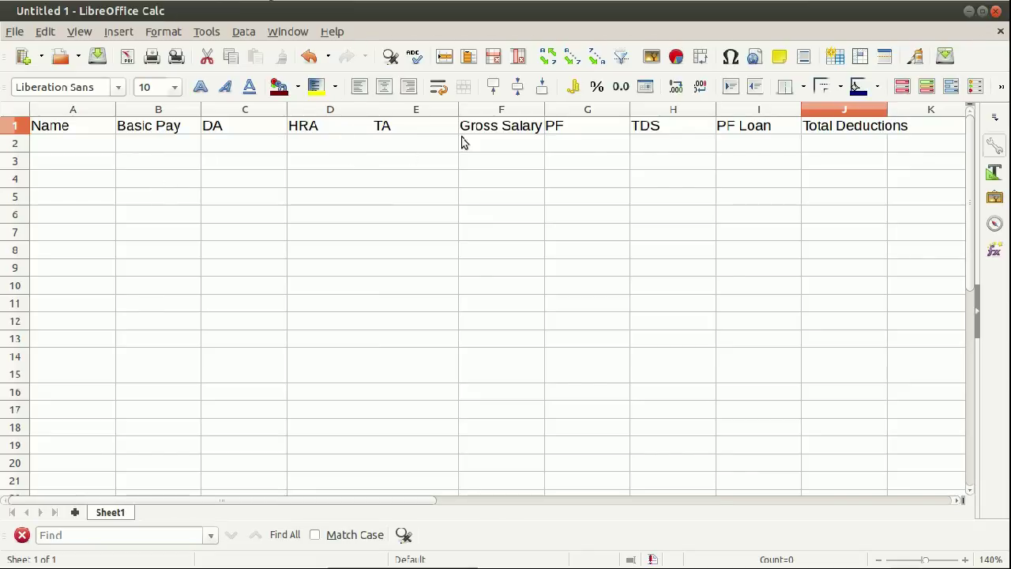
key("Return")
Widen column J to fit its heading and enter Net Salary in K1.
left_click_drag(885, 105, 916, 108)
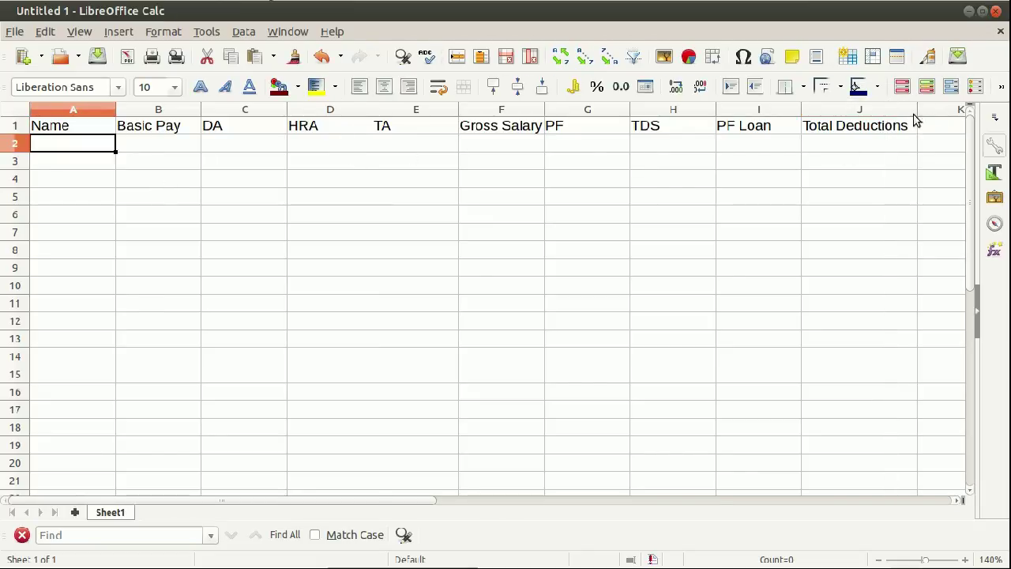
left_click(934, 128)
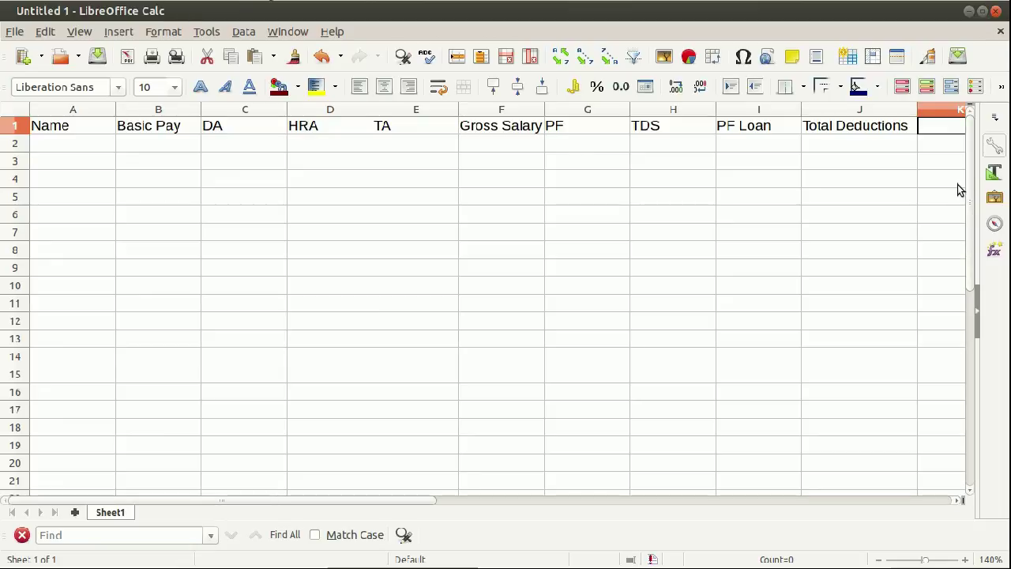
left_click(958, 501)
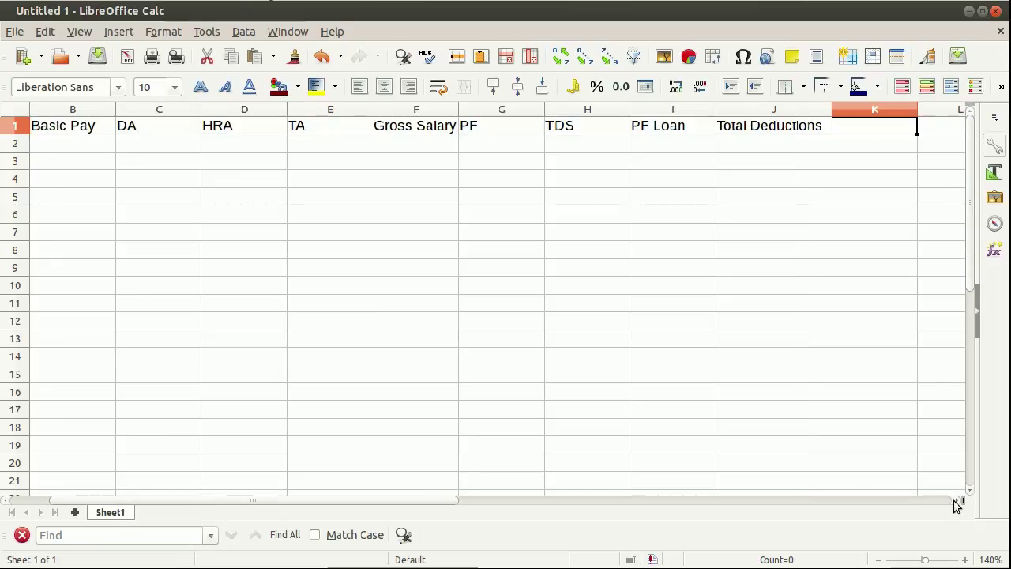
type("Net")
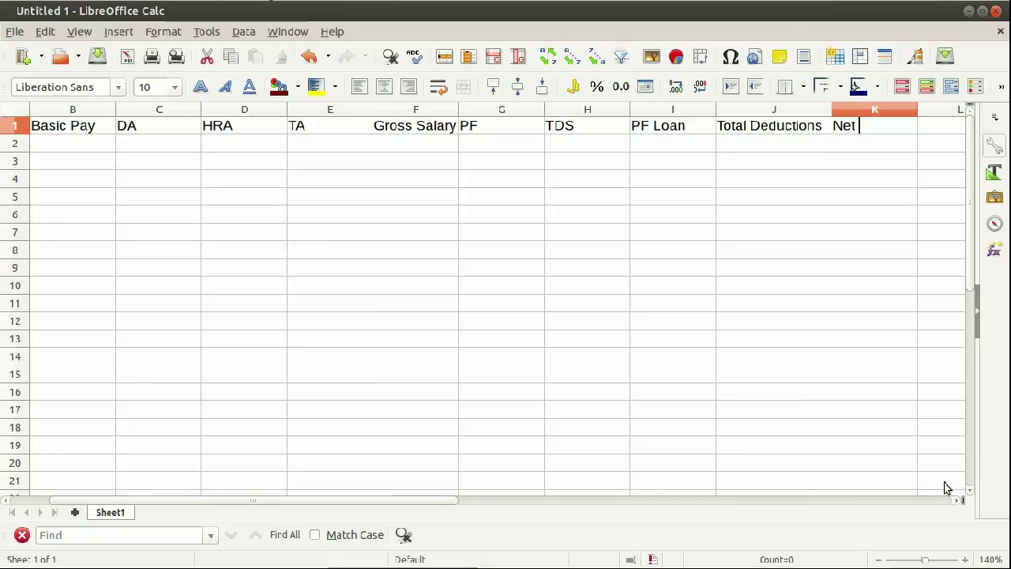
key("Return")
type("s")
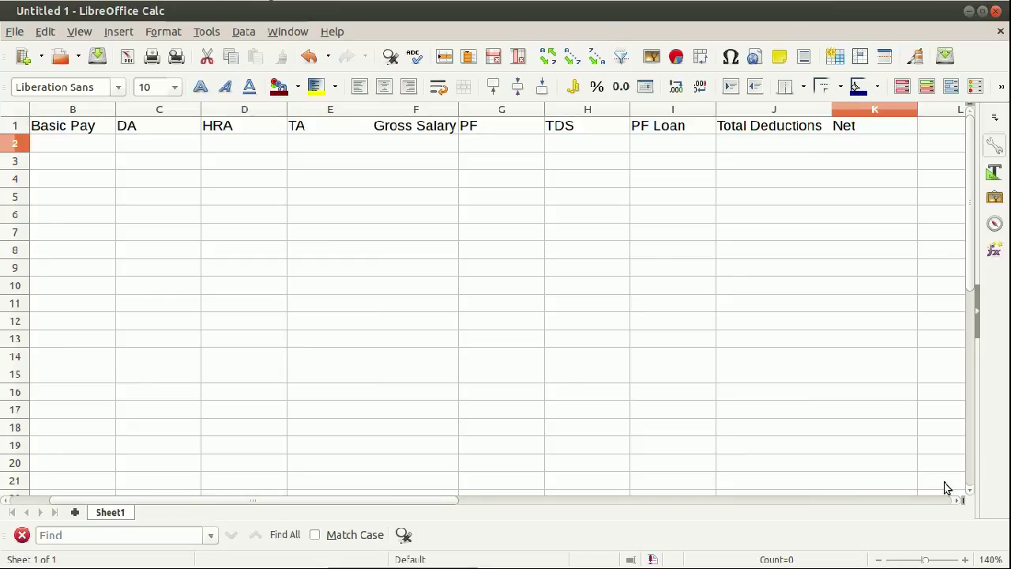
left_click(868, 130)
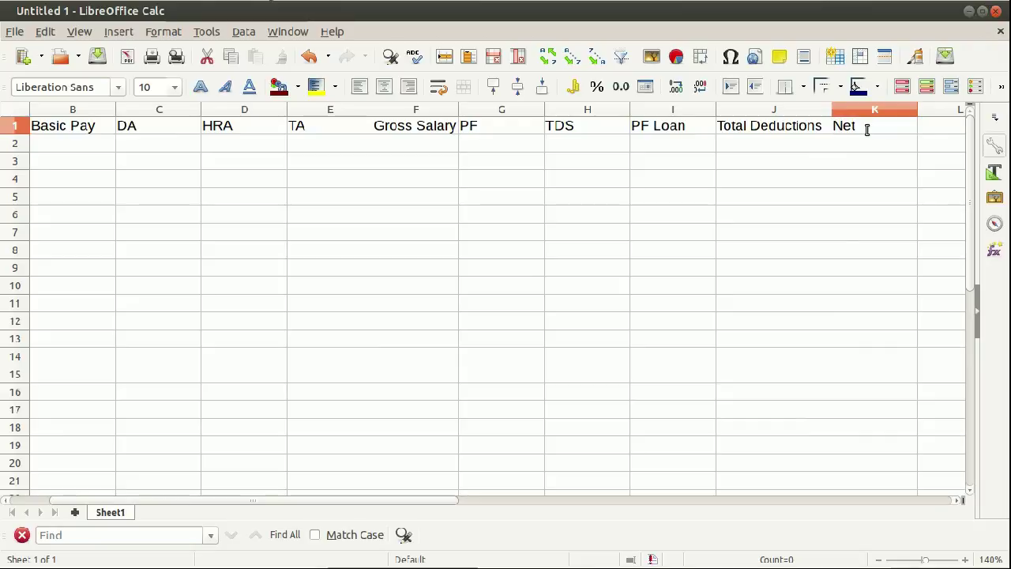
double_click(867, 130)
type("Salary")
key("Return")
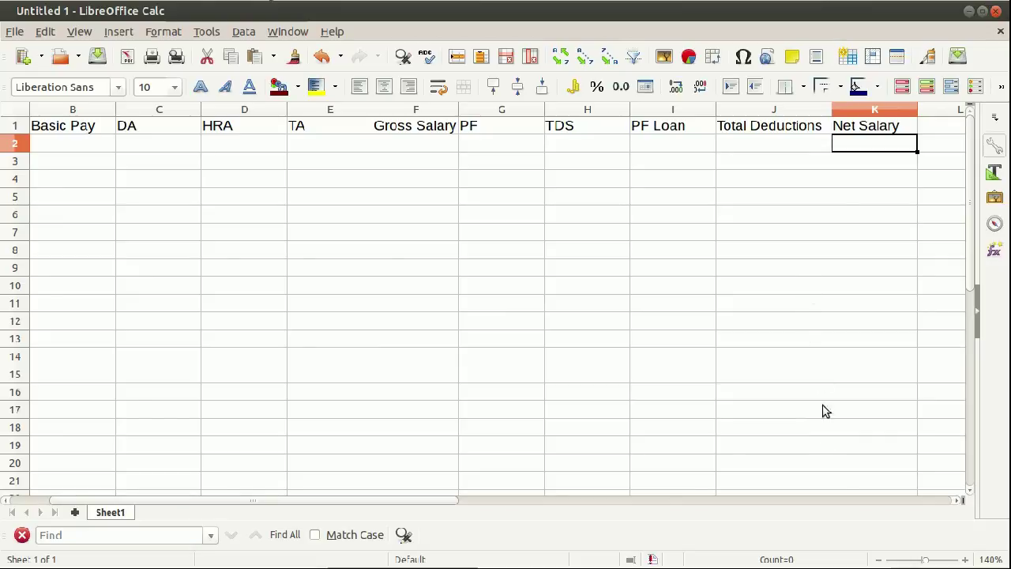
left_click_drag(448, 500, 371, 500)
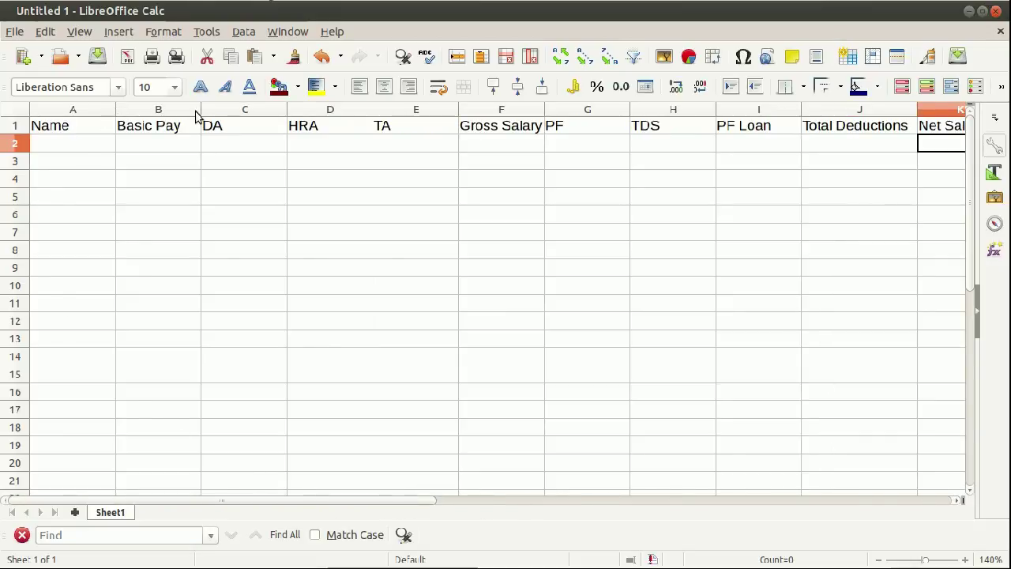
Centre-align the headings in row 1.
left_click(16, 125)
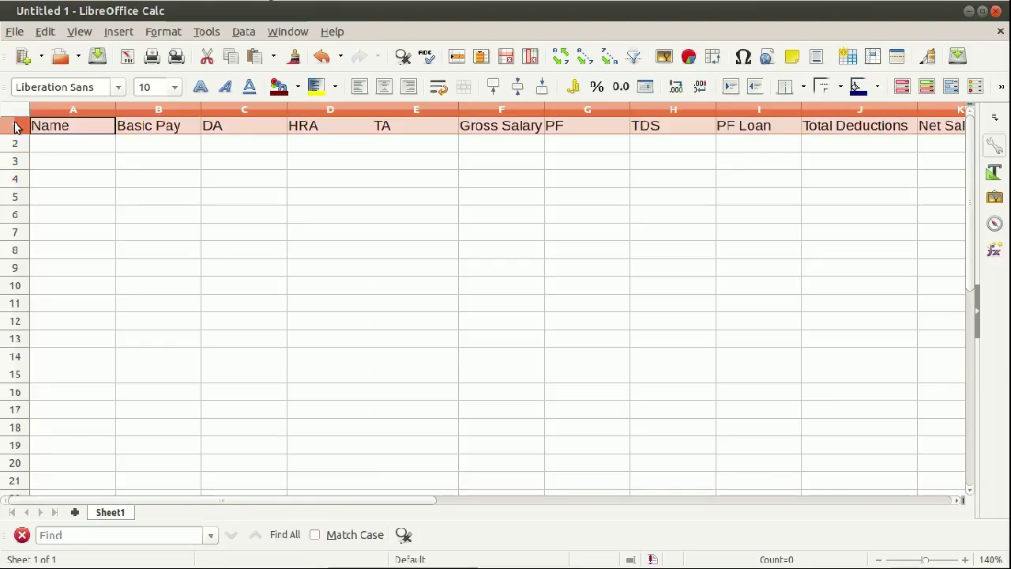
left_click(385, 87)
left_click(606, 231)
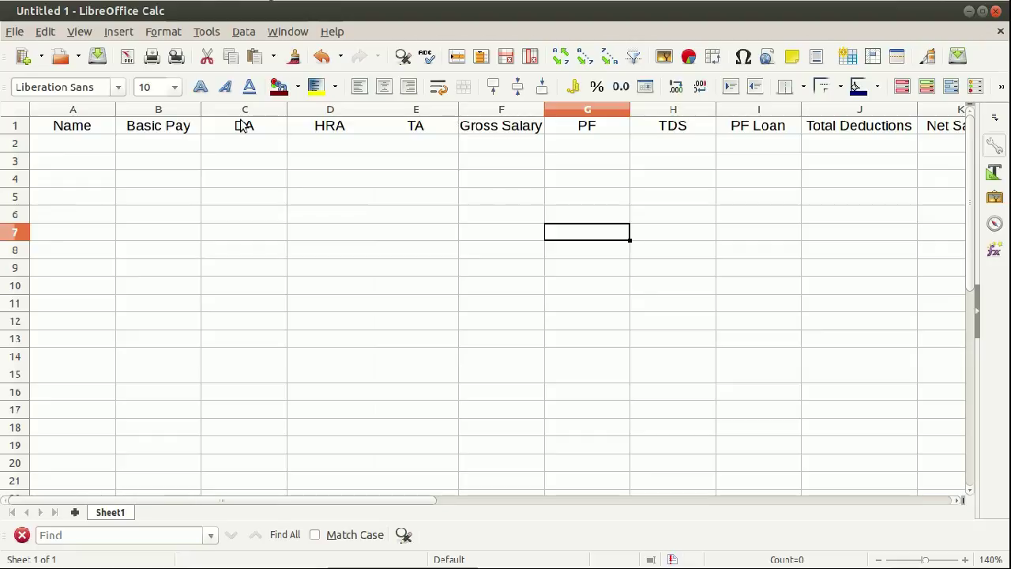
Give columns B–E and G–I equal, narrower widths.
left_click_drag(181, 111, 366, 109)
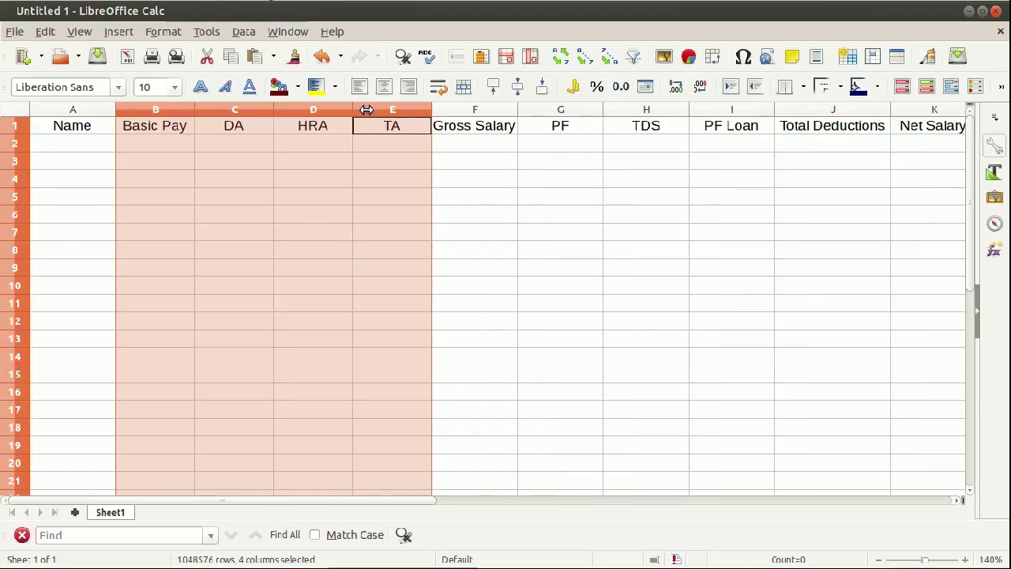
left_click(407, 178)
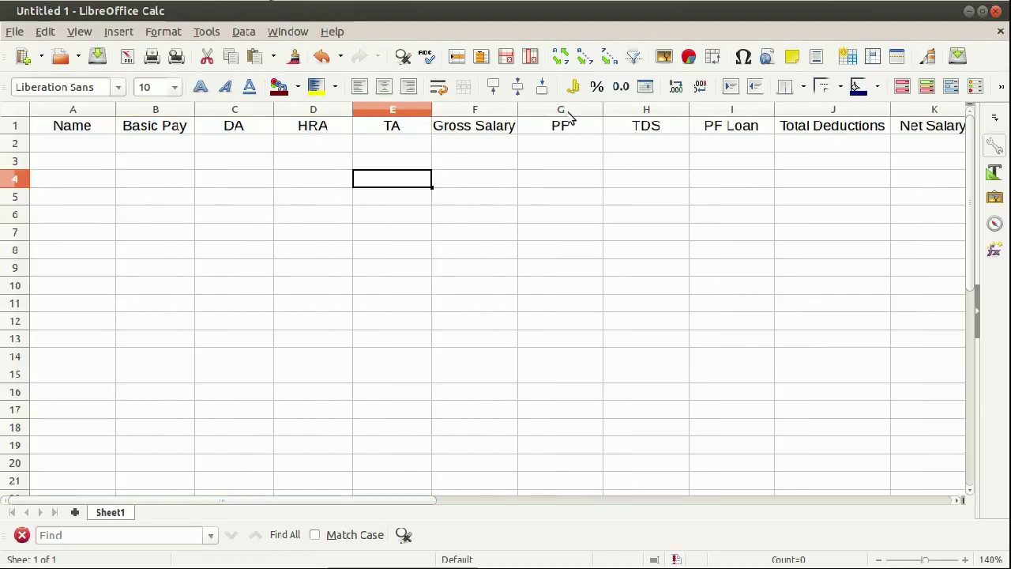
left_click_drag(572, 111, 677, 107)
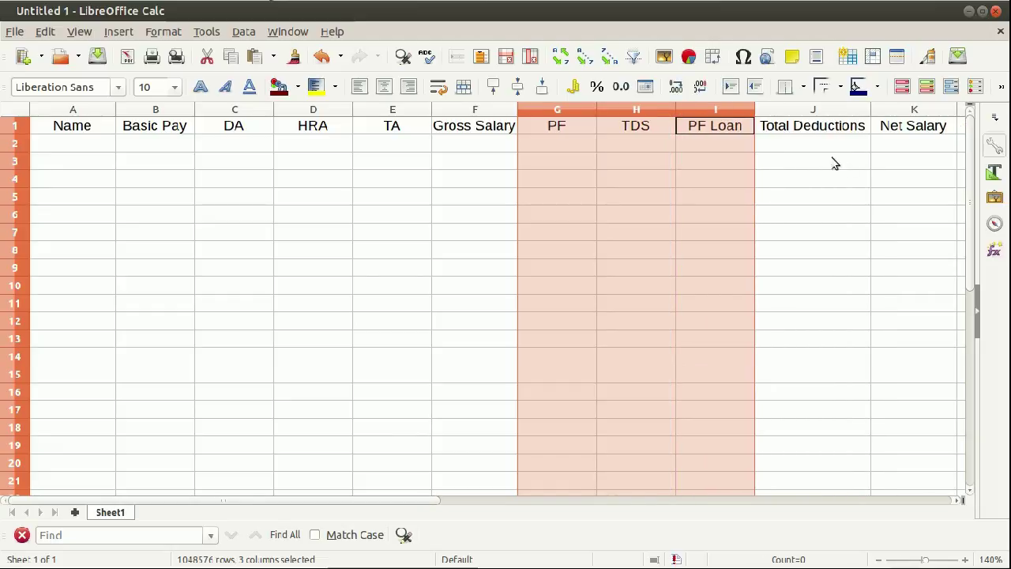
left_click(834, 162)
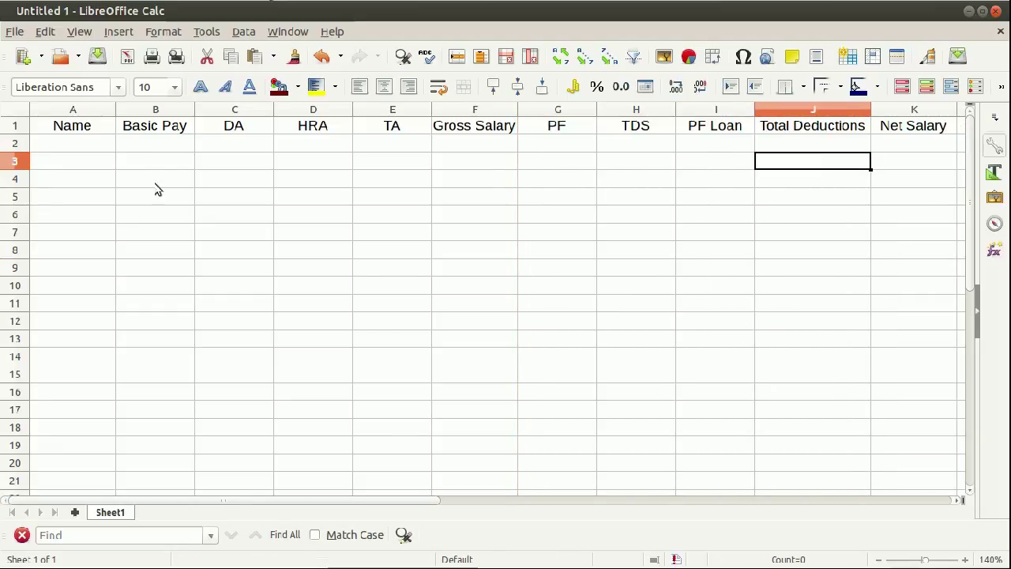
left_click(99, 144)
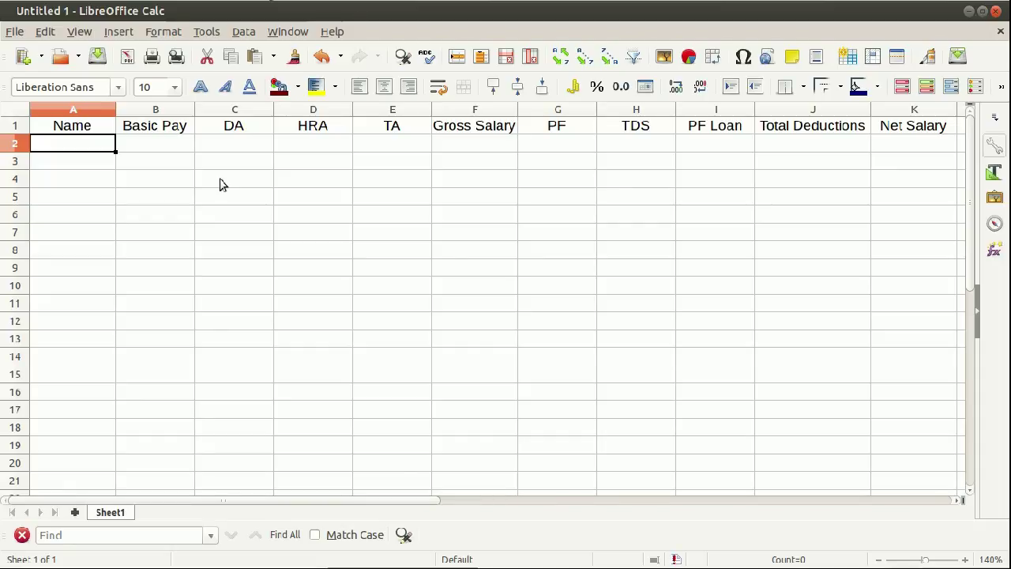
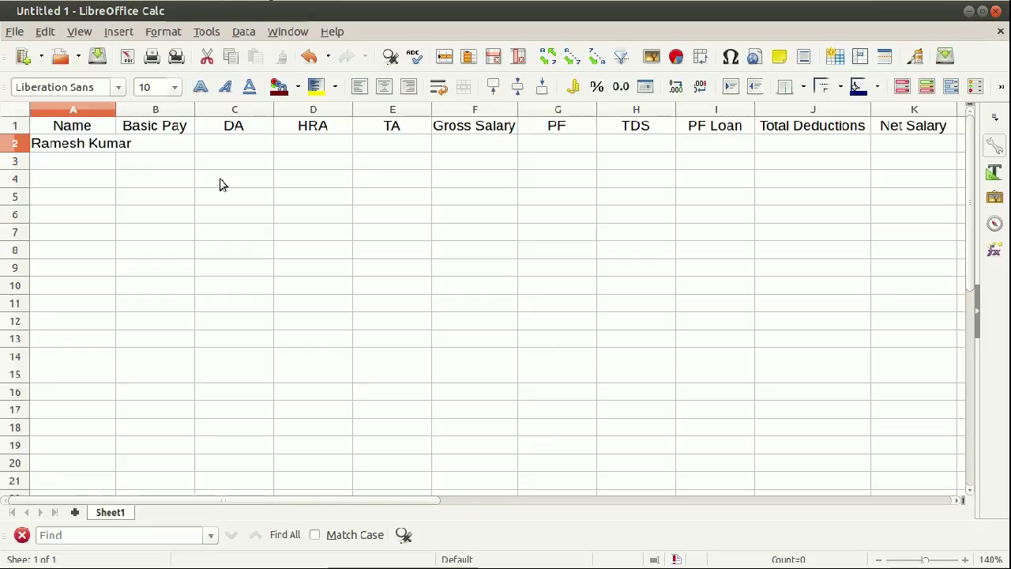
Enter the eight employee names down column A from A2 to A9.
key("Return")
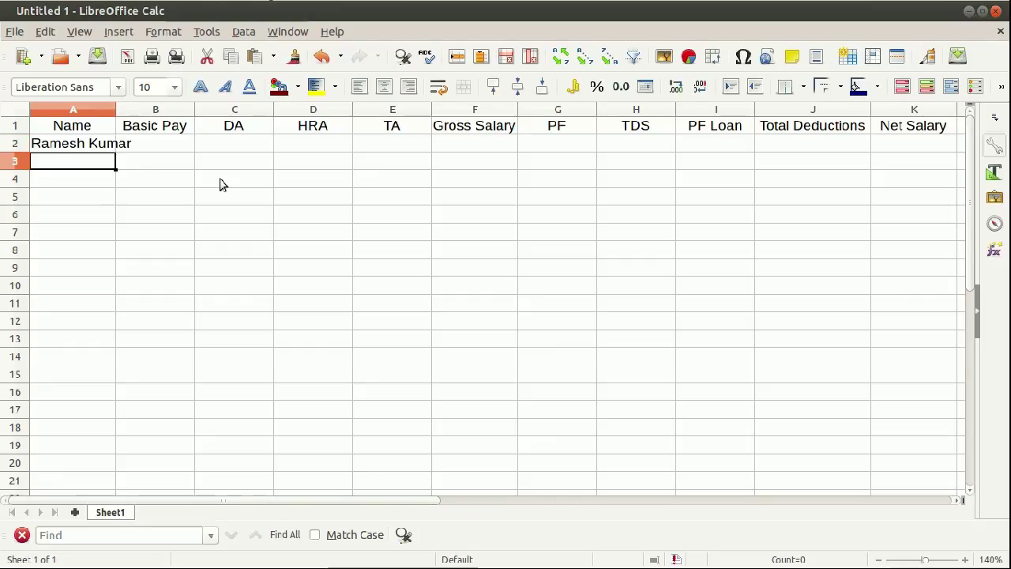
type("Aravind")
key("Return")
type("Sulaiman")
key("Return")
type("Pavithran")
key("Return")
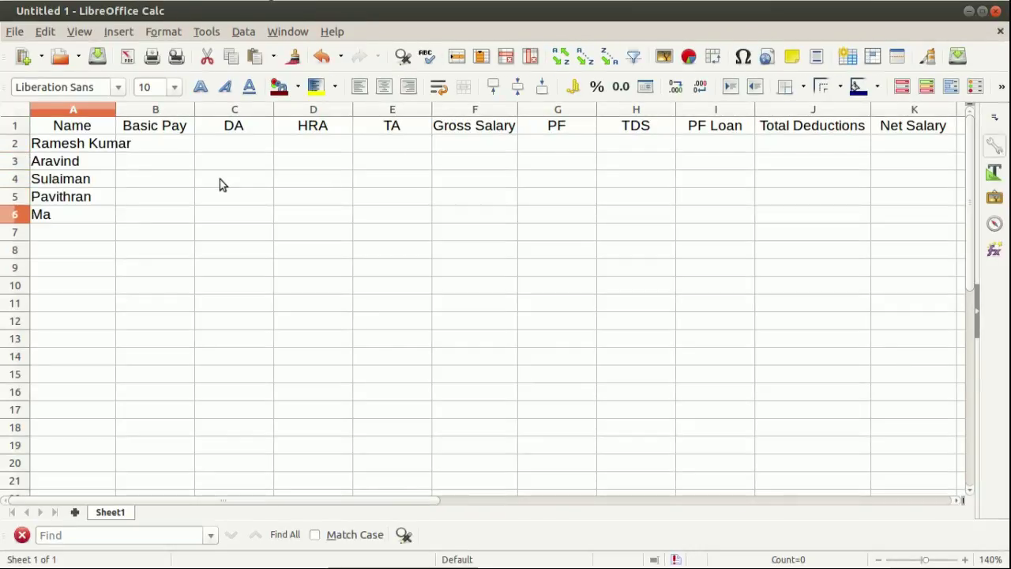
key("Return")
key("Return")
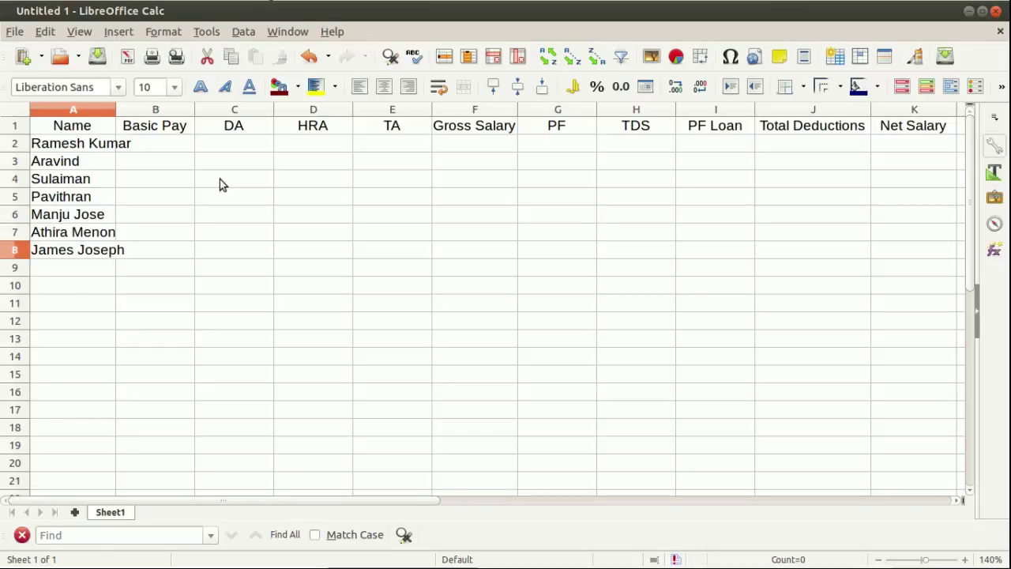
key("Return")
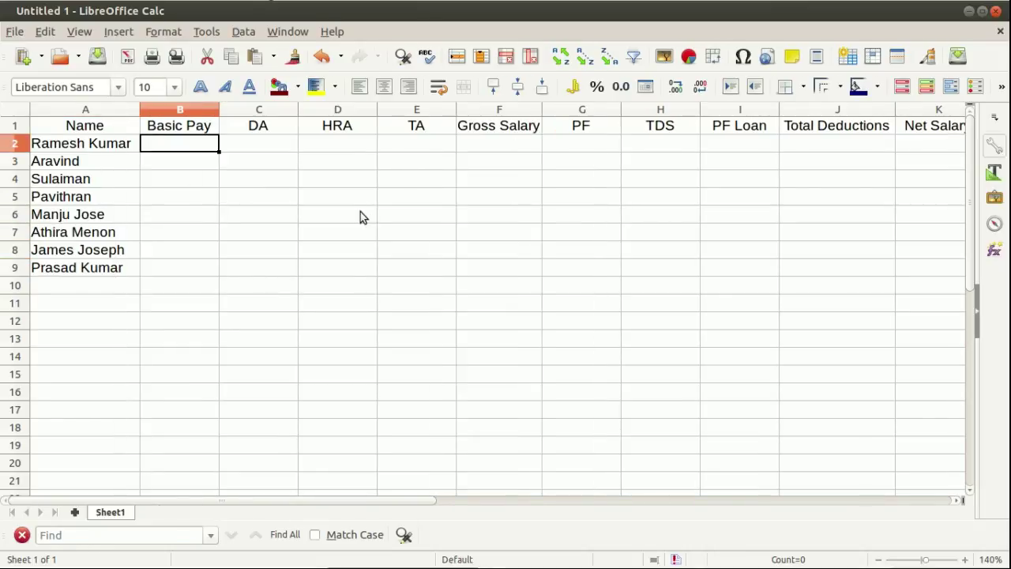
Enter basic pay 52000, 38000, 74500, 45800, 45900, 39000, 64000 and 53500 in column B.
type("52000")
key("Return")
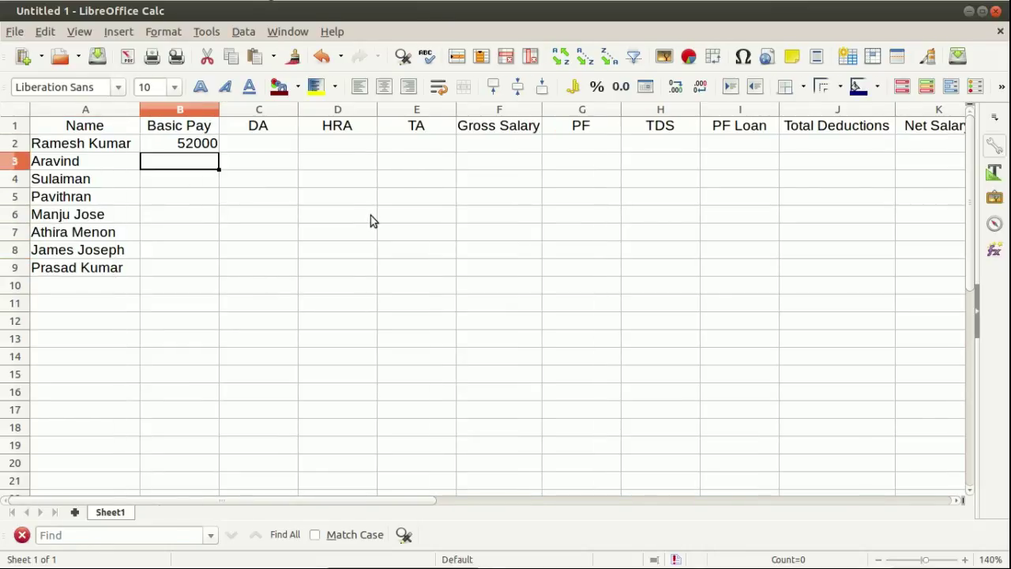
type("38000")
key("Return")
type("74500")
key("Return")
type("45800")
key("Return")
type("45900")
key("Return")
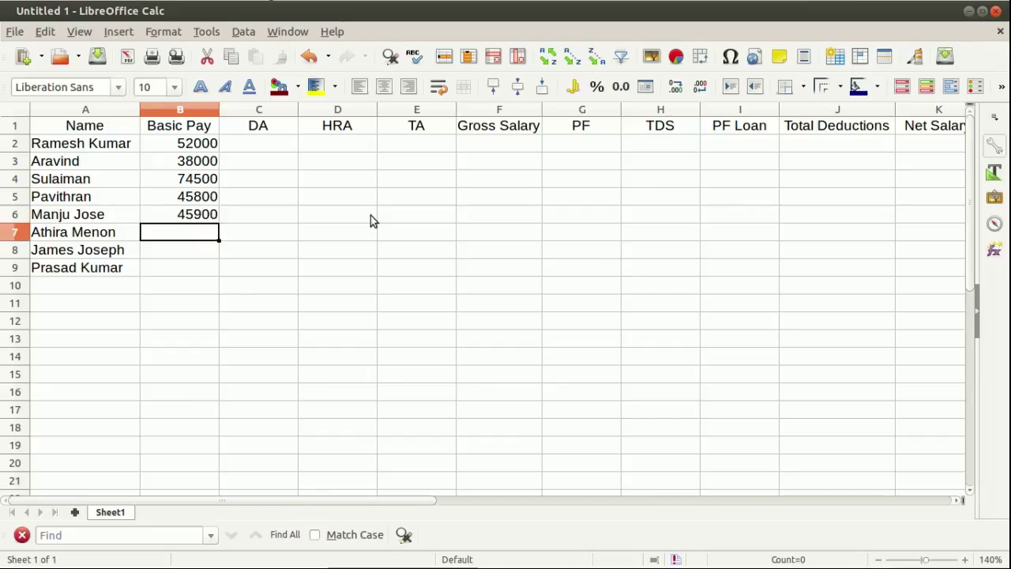
type("39000")
key("Return")
type("64000")
key("Return")
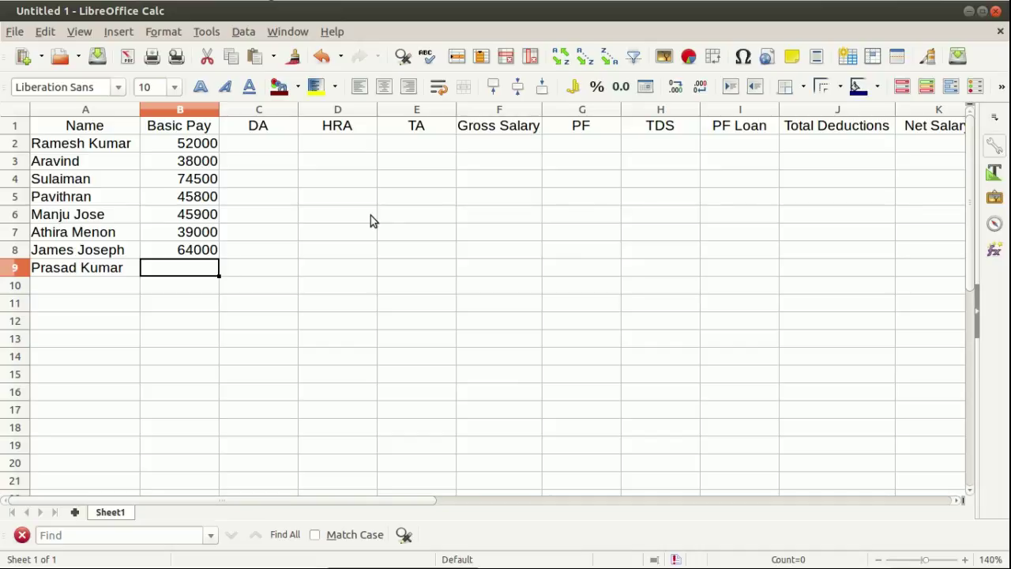
type("53")
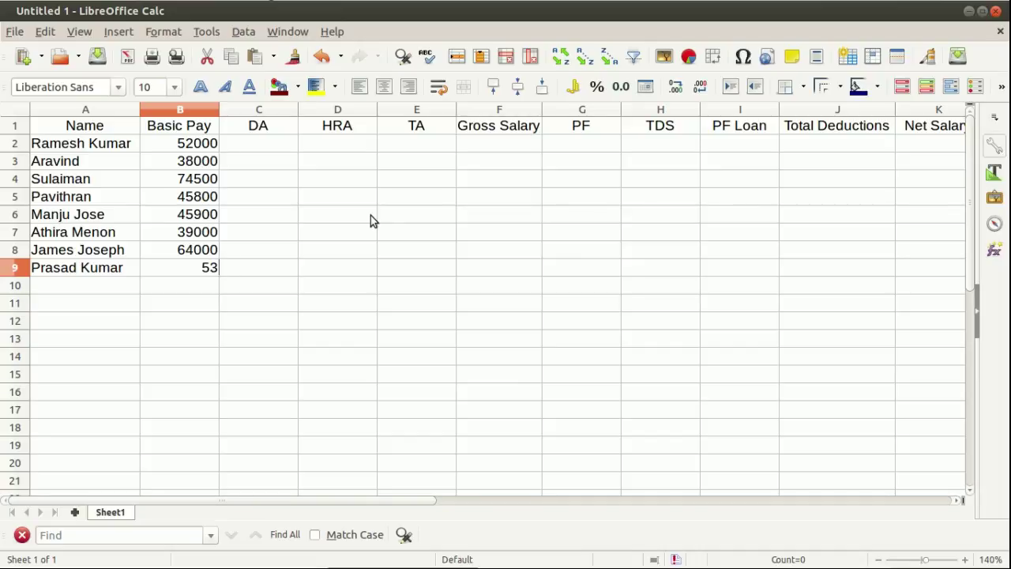
type("500")
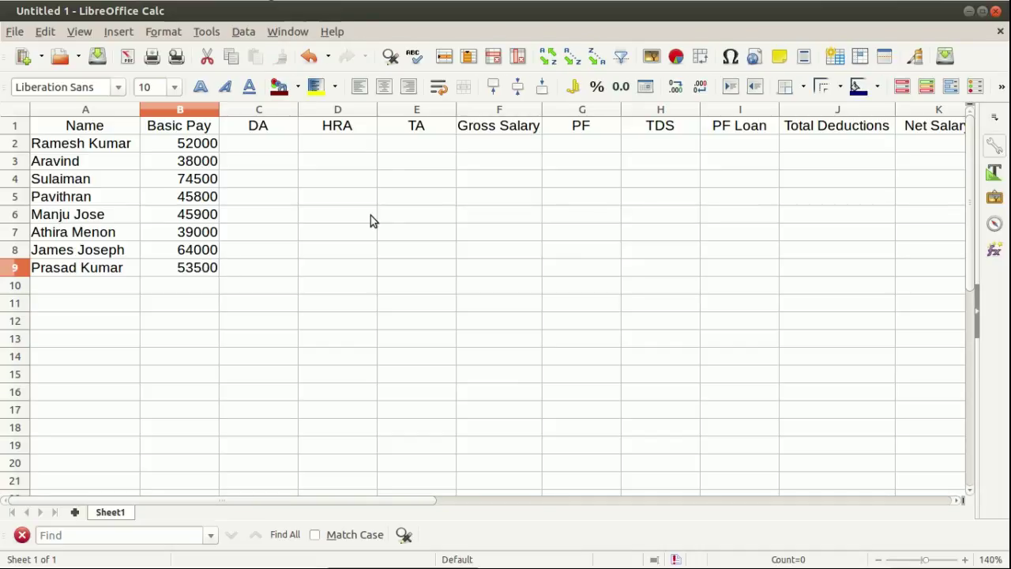
Enter =B2*14% in C2 and fill the DA formula down to C9.
key("Return")
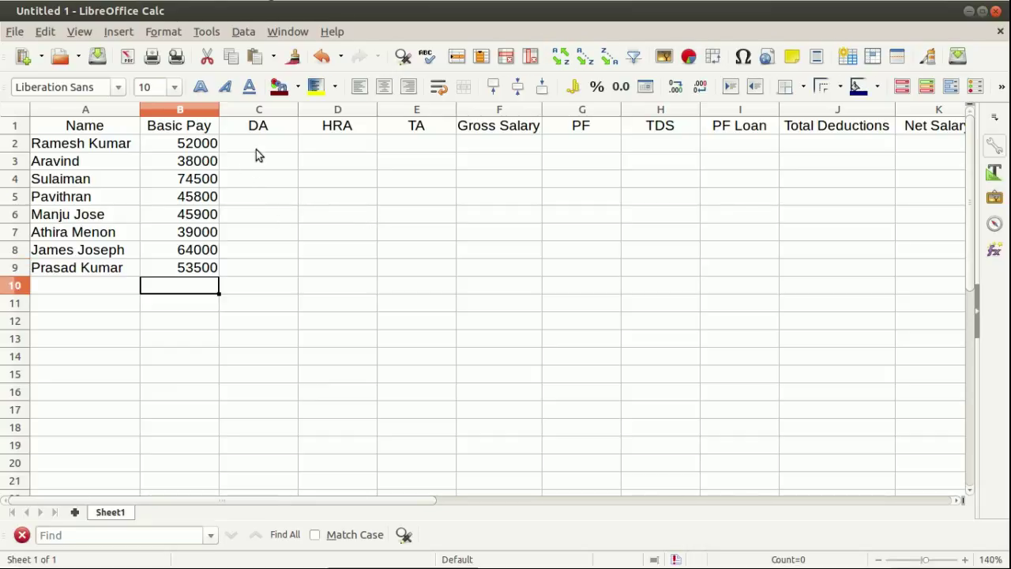
left_click(256, 147)
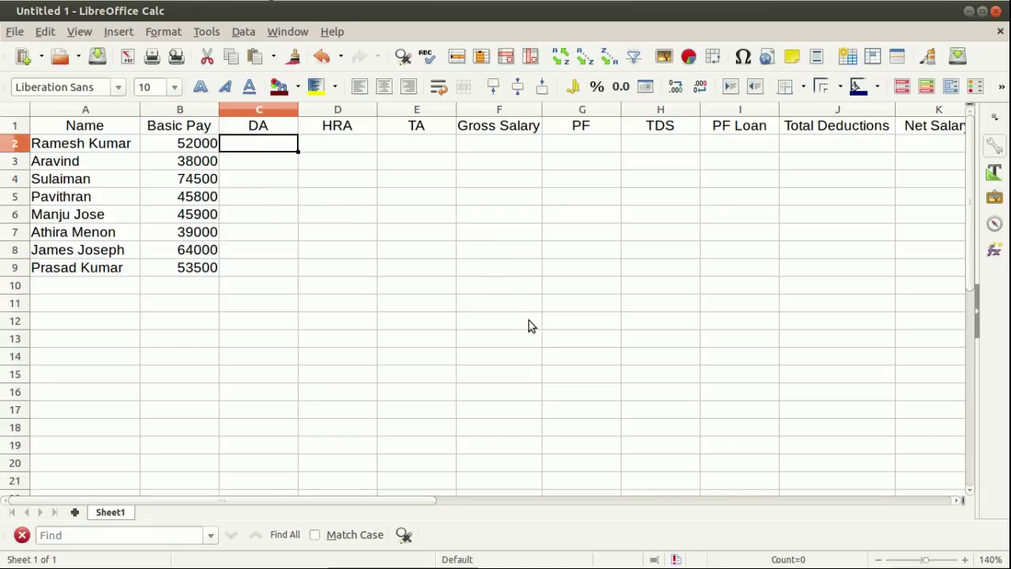
type("=")
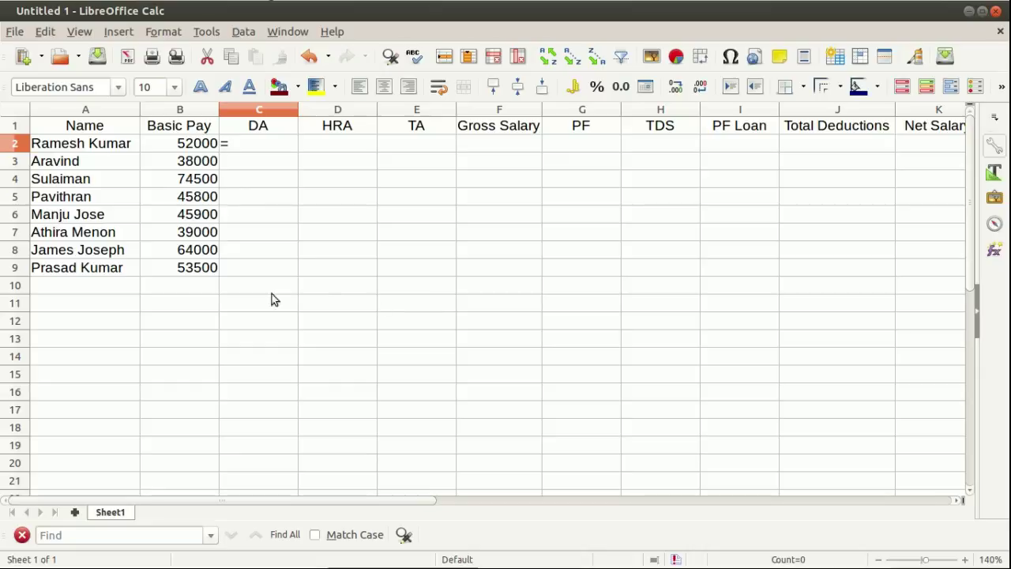
left_click(191, 144)
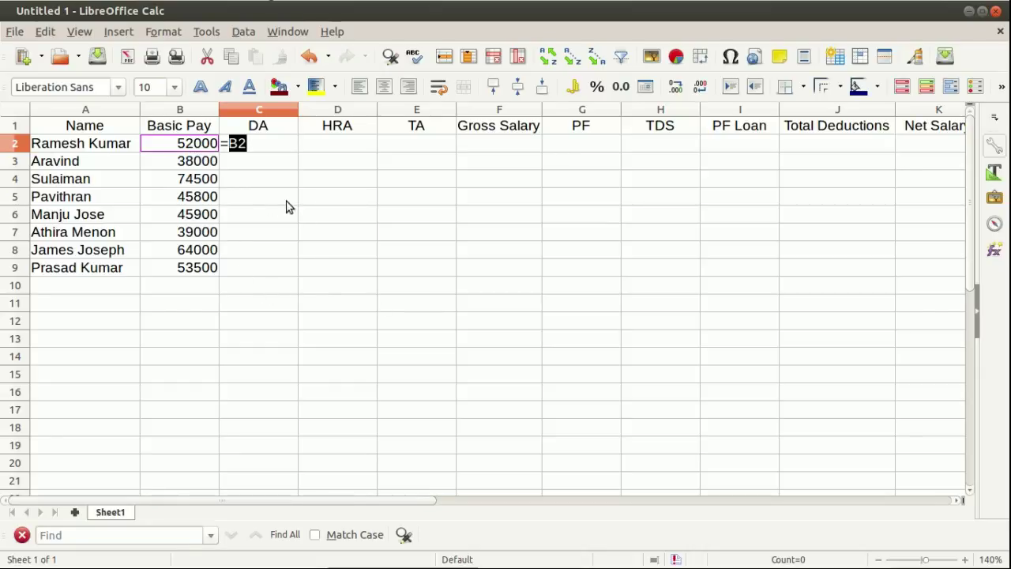
type("*14%")
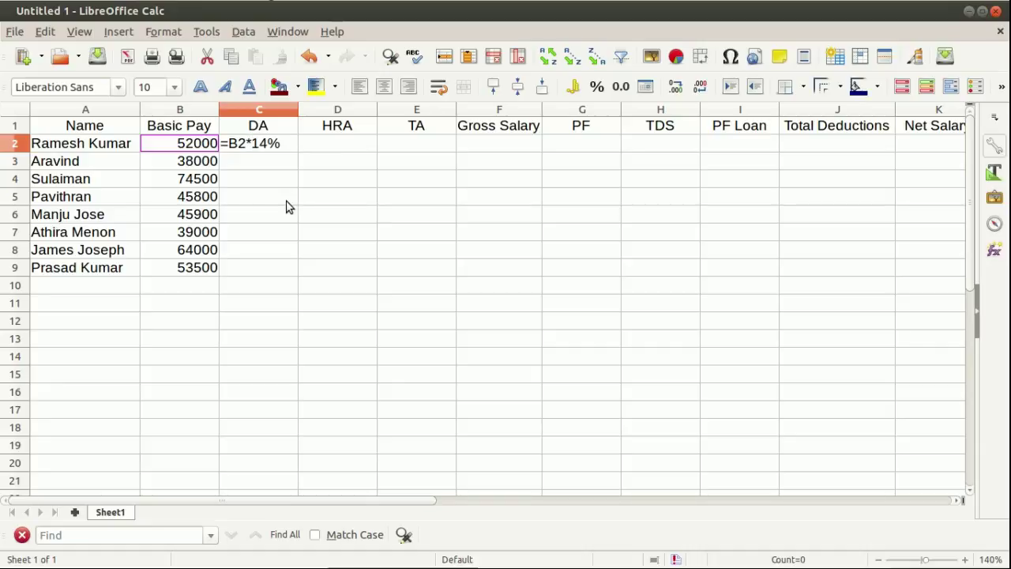
key("Return")
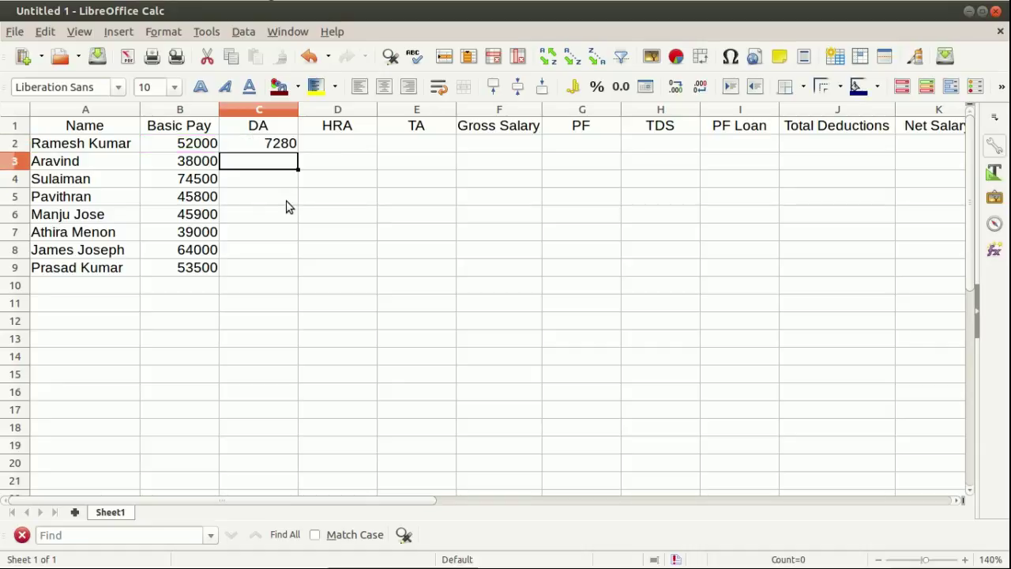
left_click(278, 147)
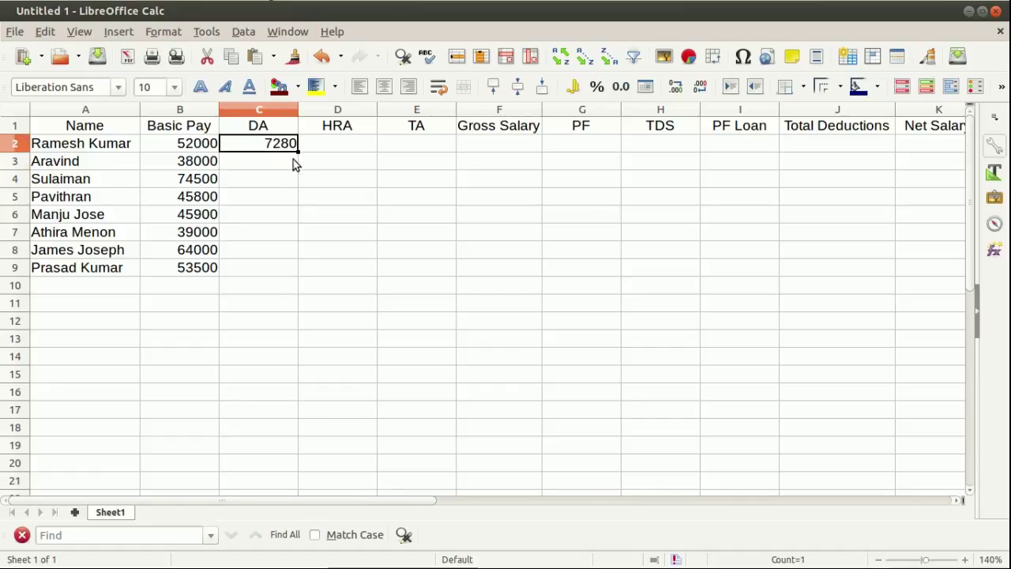
left_click_drag(298, 150, 301, 270)
left_click(367, 251)
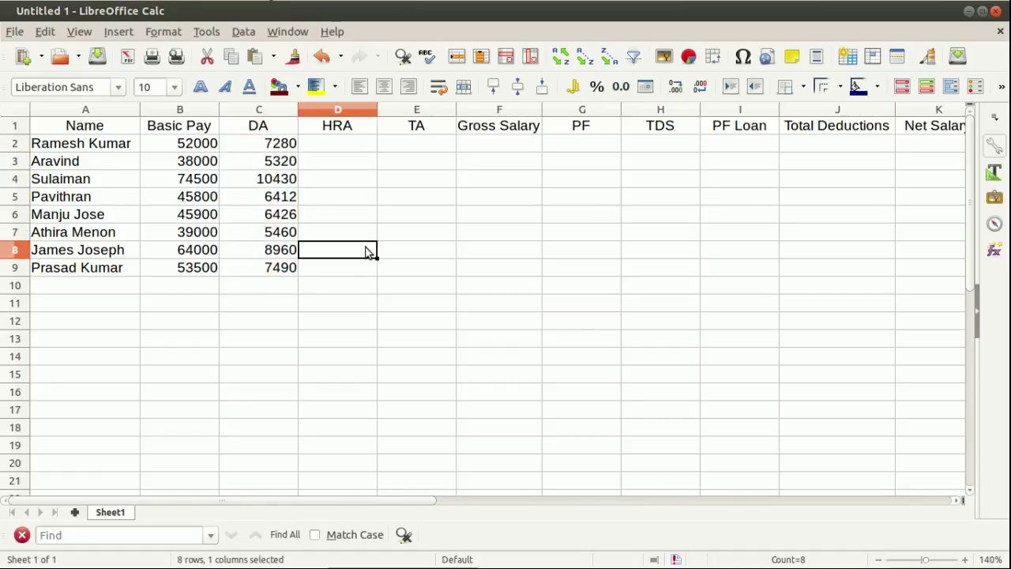
Enter =IF(B2>52000,2000,1500) in D2 and fill the HRA formula down to D9.
left_click(351, 148)
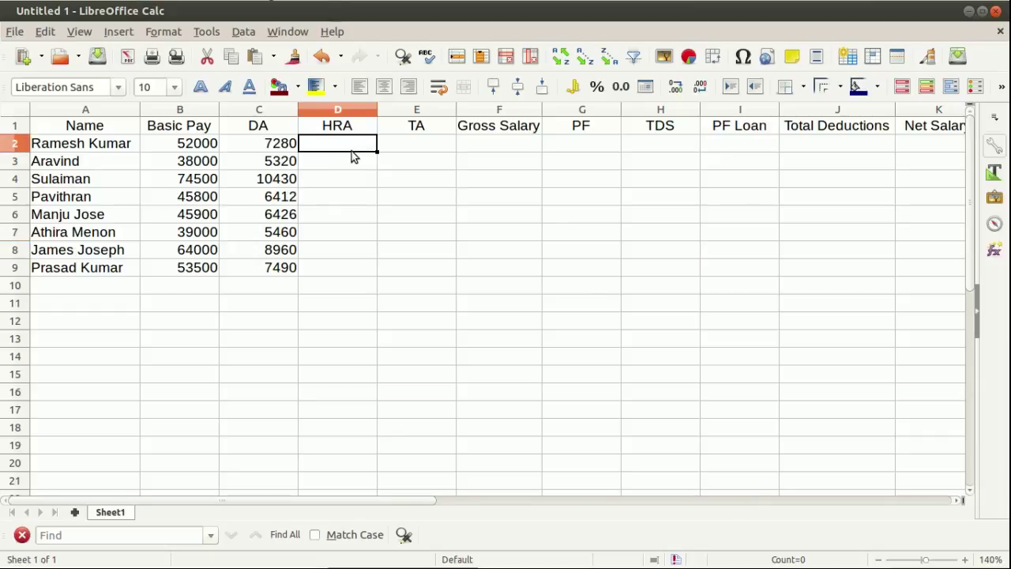
type("=i")
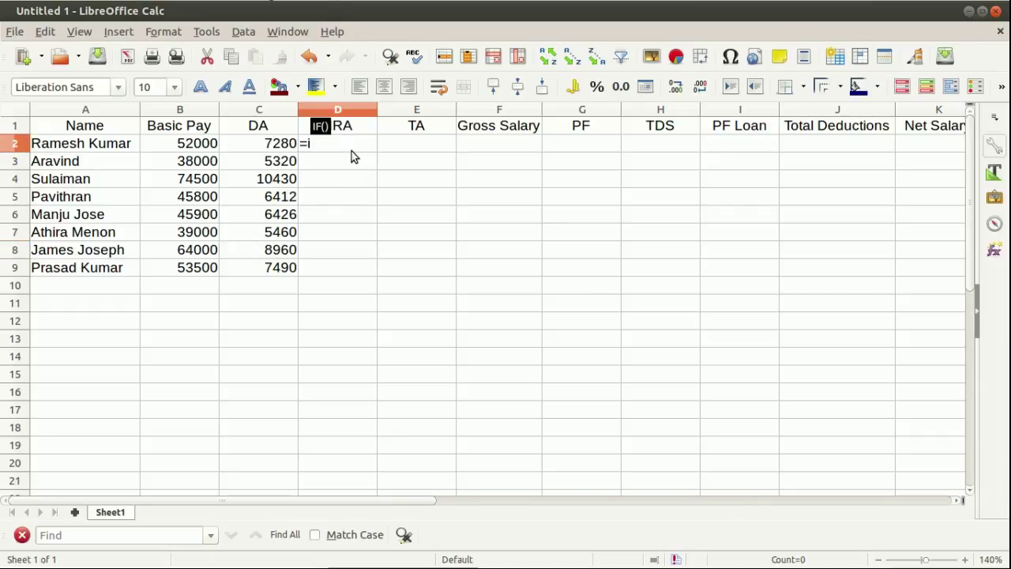
type("f(")
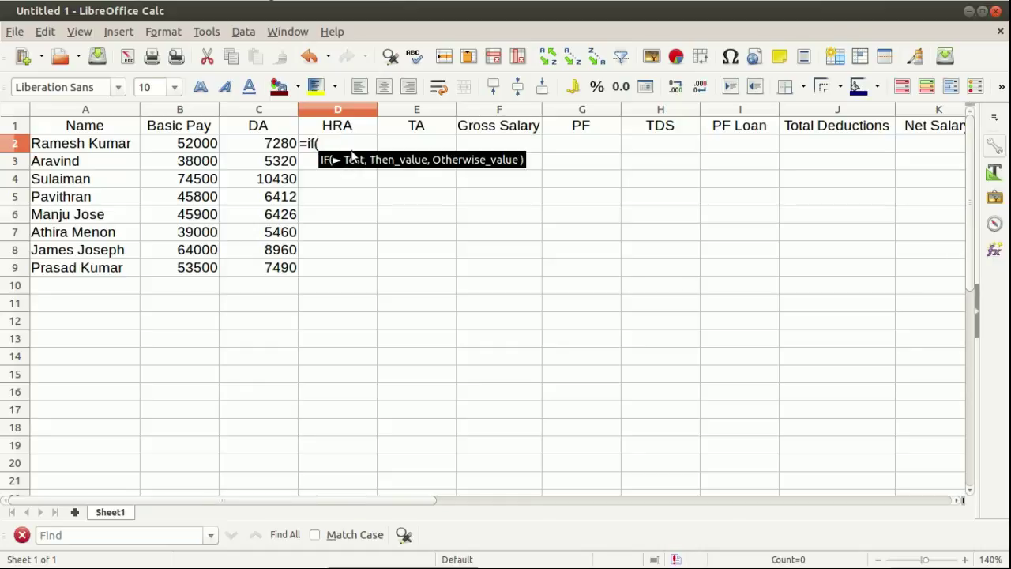
left_click(190, 145)
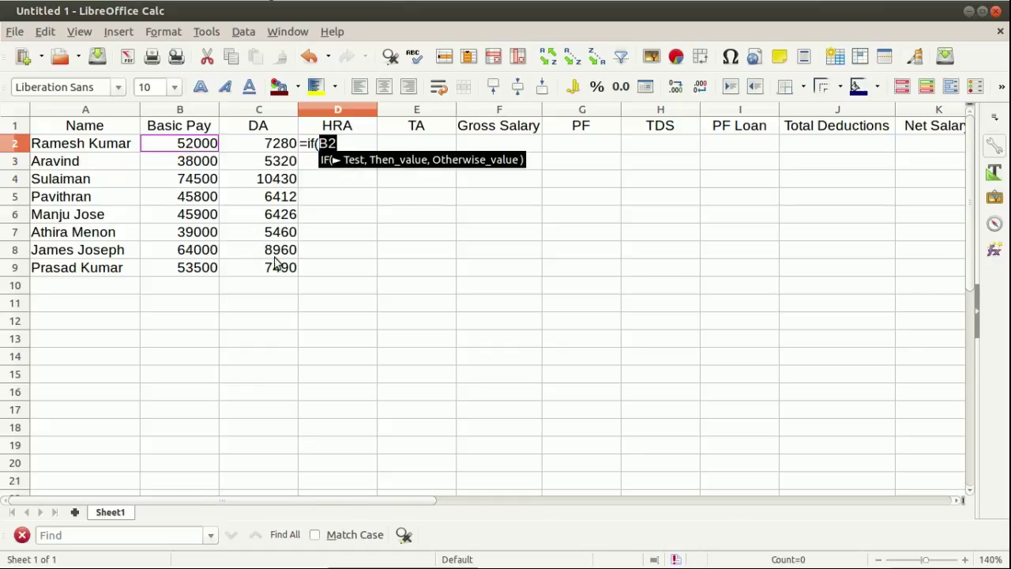
type(">")
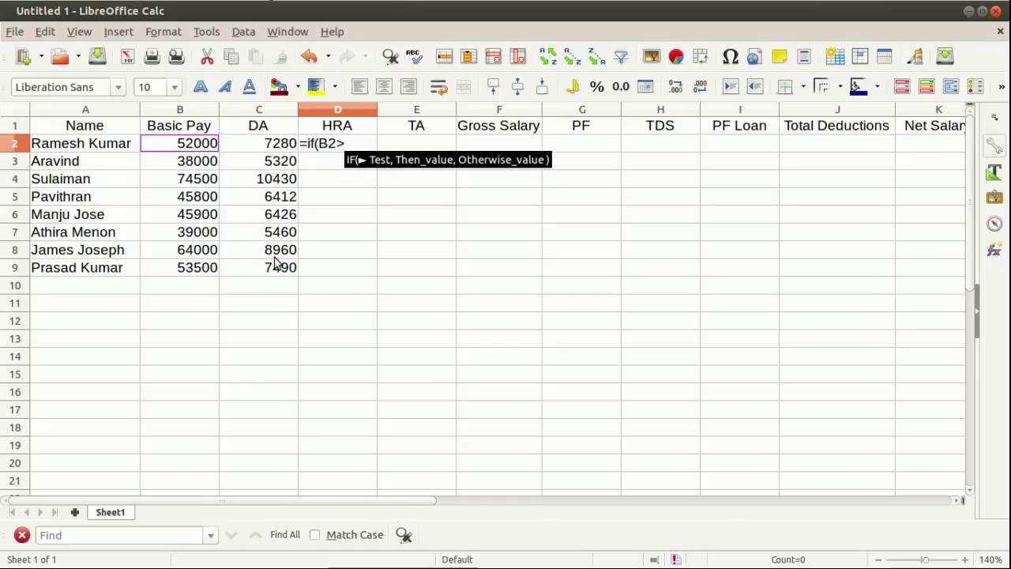
type("5200")
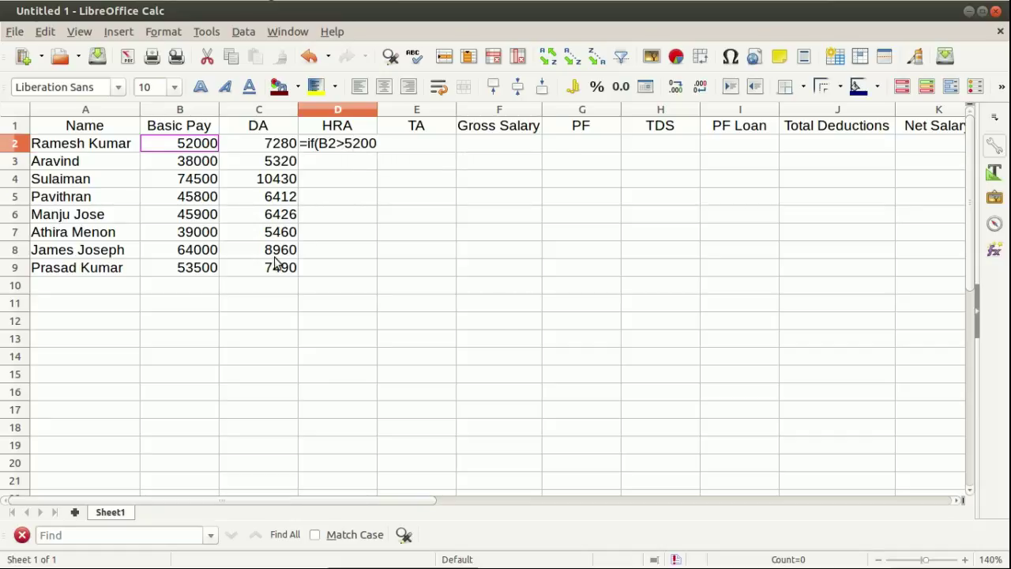
type("0,")
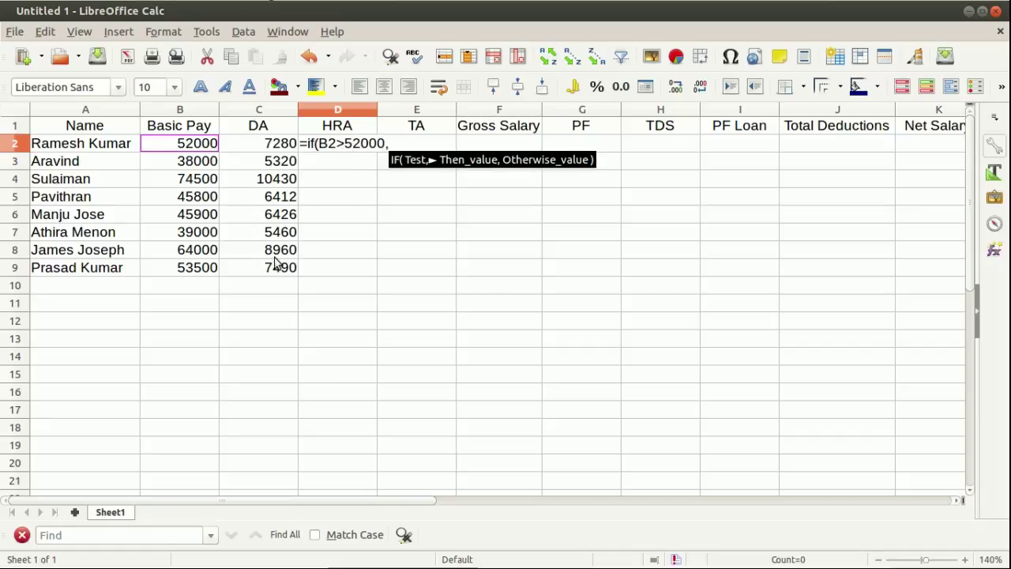
type("2000")
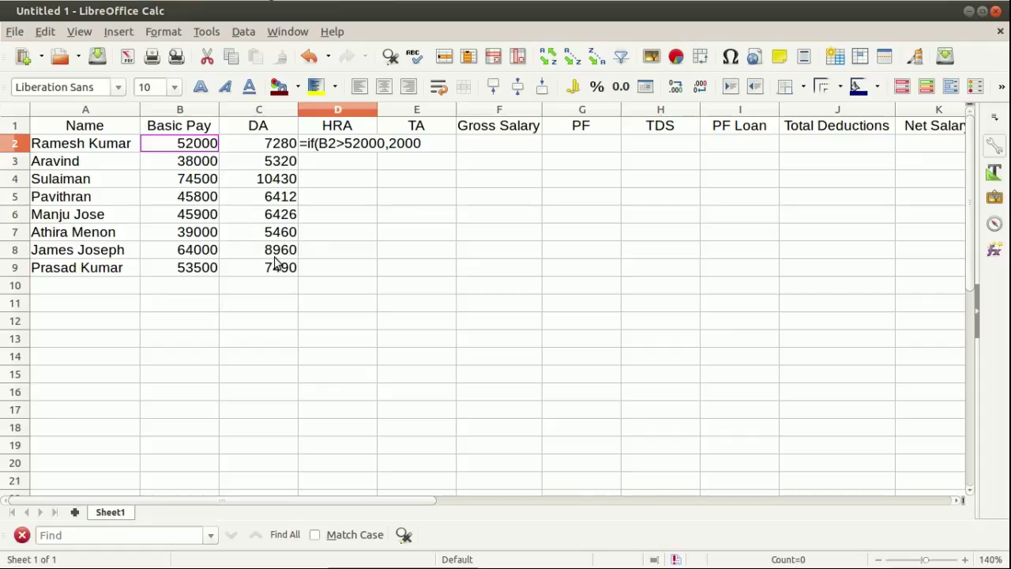
type(",15")
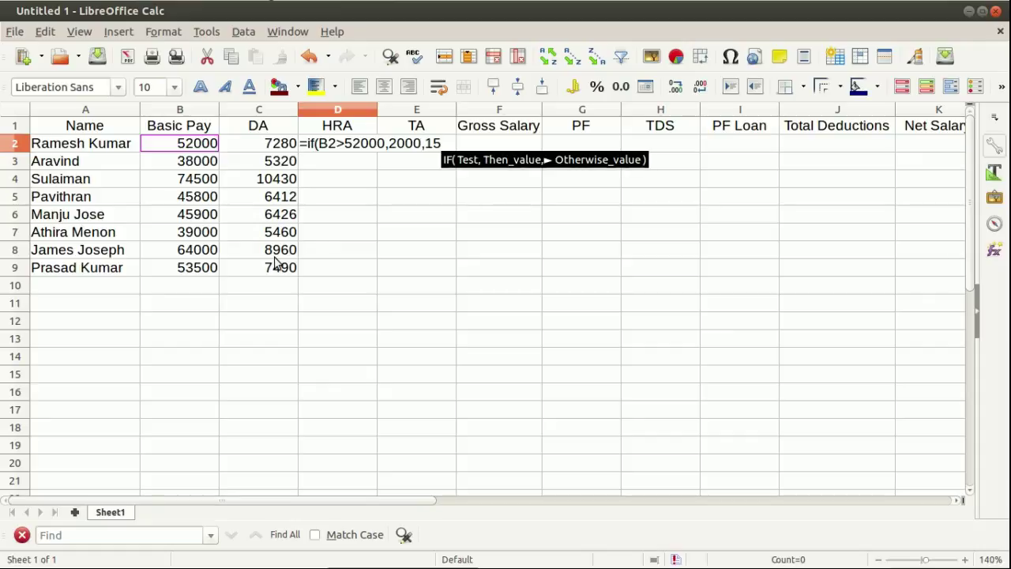
type("00")
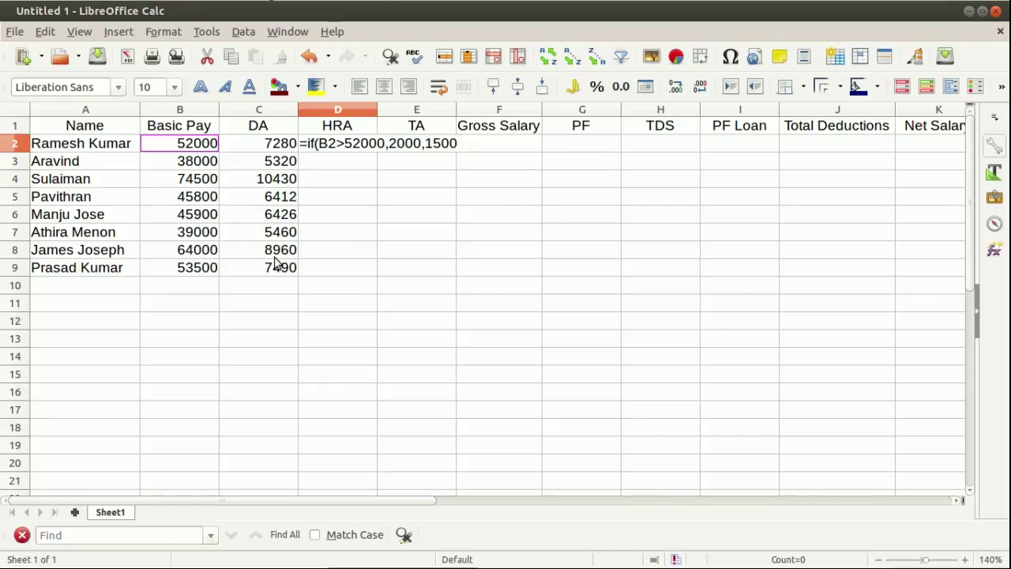
type(")")
key("Return")
left_click(338, 148)
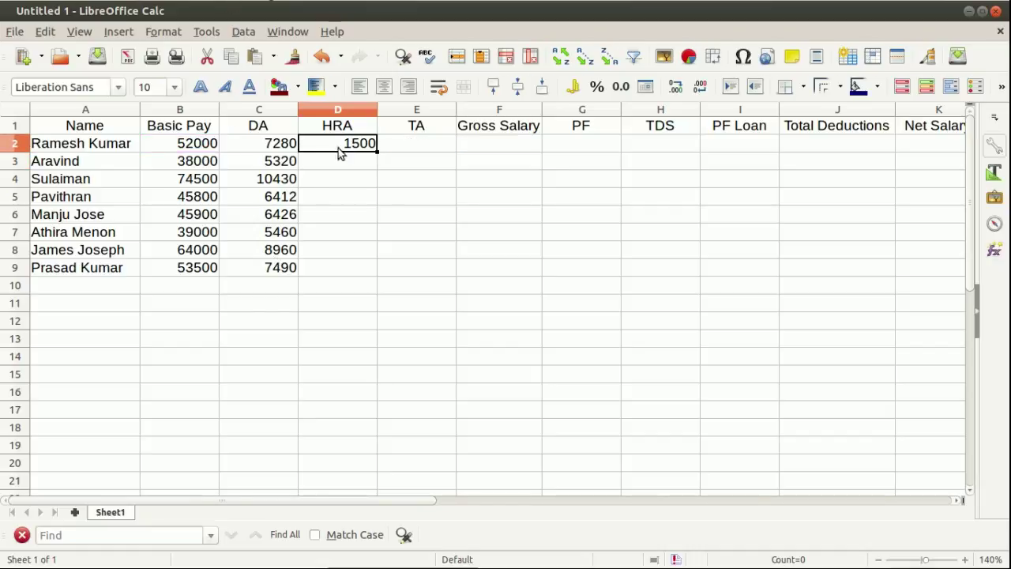
left_click_drag(376, 152, 371, 273)
left_click(432, 238)
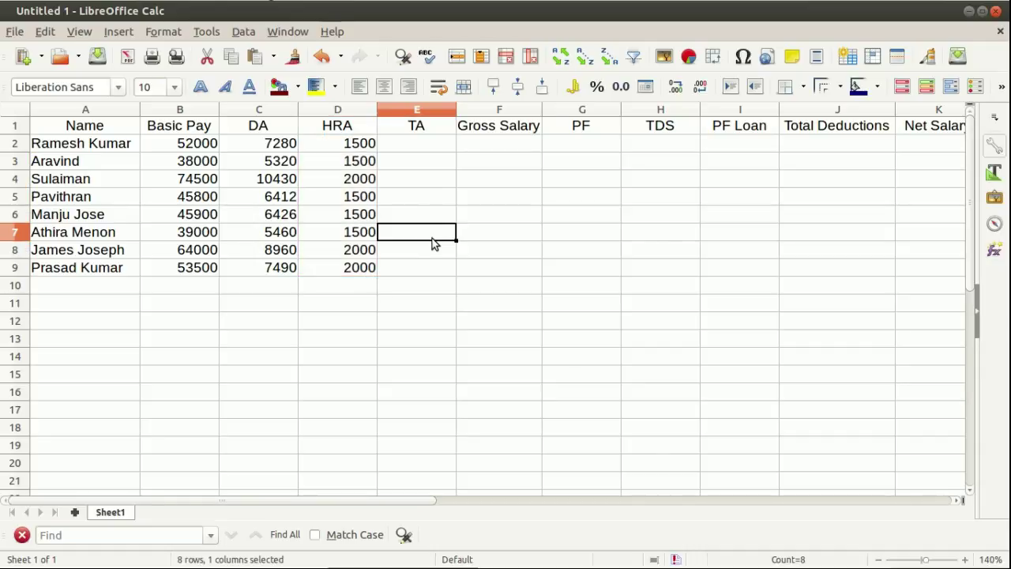
Enter 800 in E2 and copy it into E3:E9 as every employee's TA.
left_click(432, 149)
type("800")
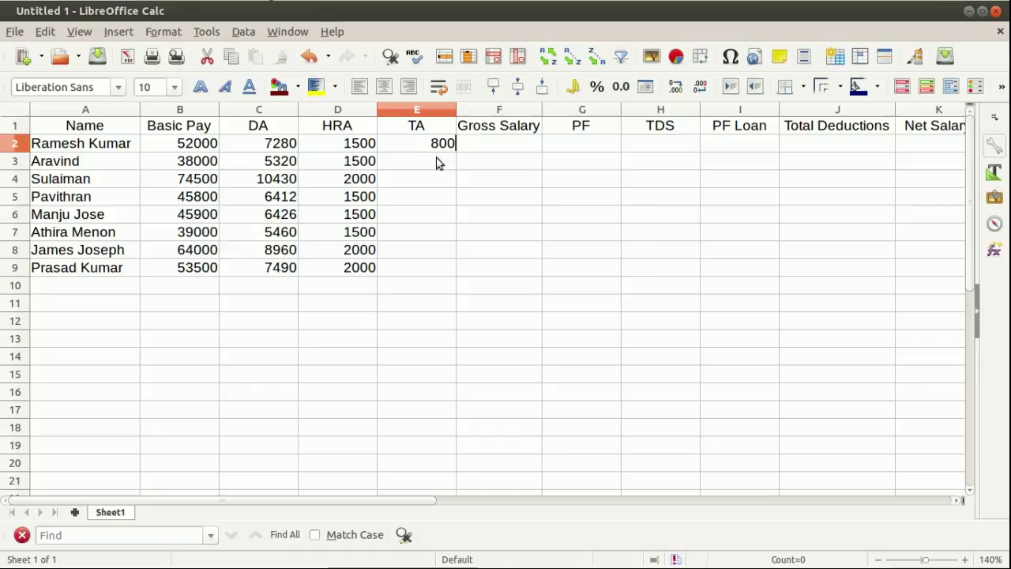
key("Return")
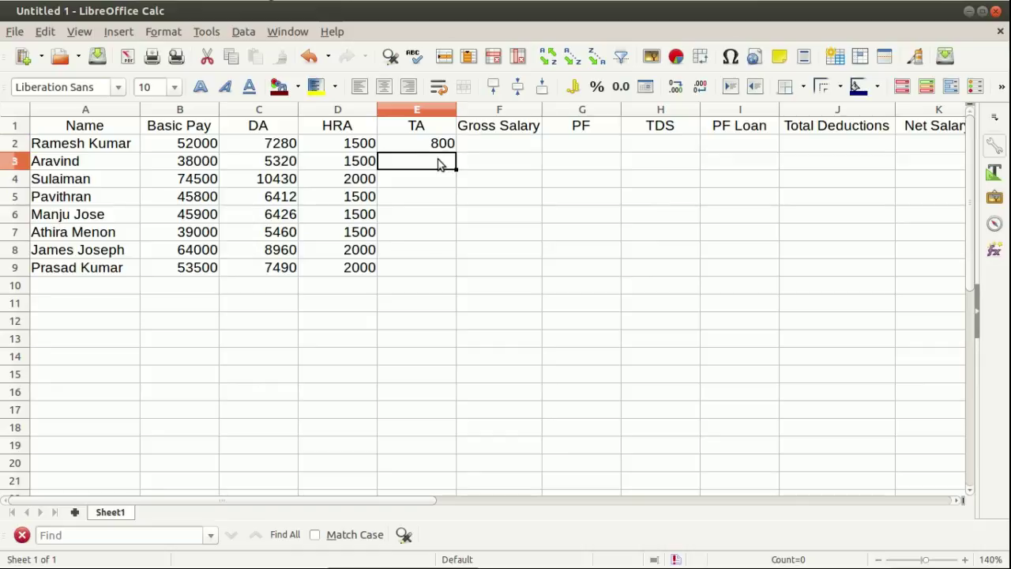
left_click(439, 150)
right_click(439, 146)
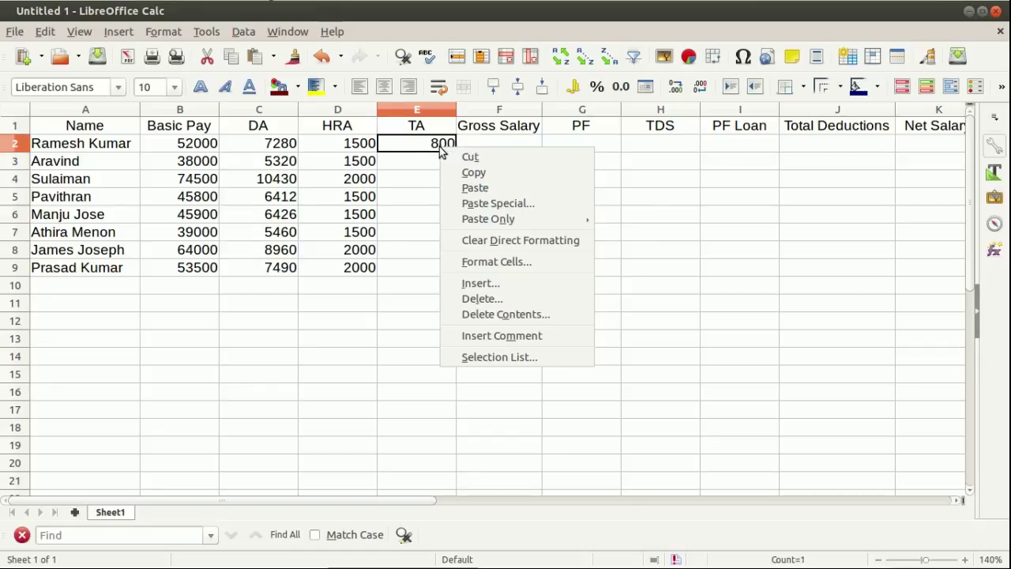
left_click(474, 171)
left_click_drag(429, 160, 429, 267)
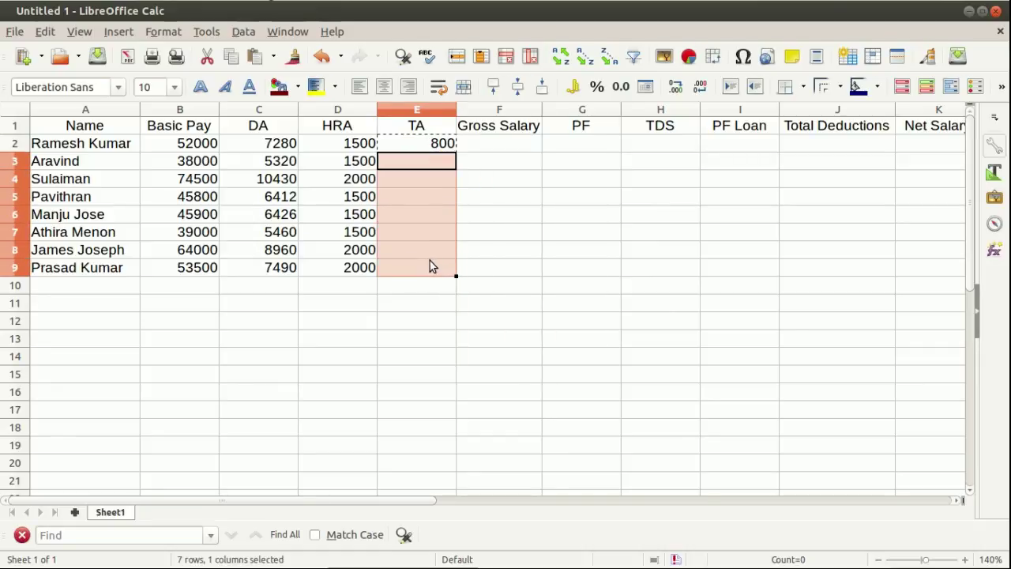
right_click(425, 240)
left_click(470, 282)
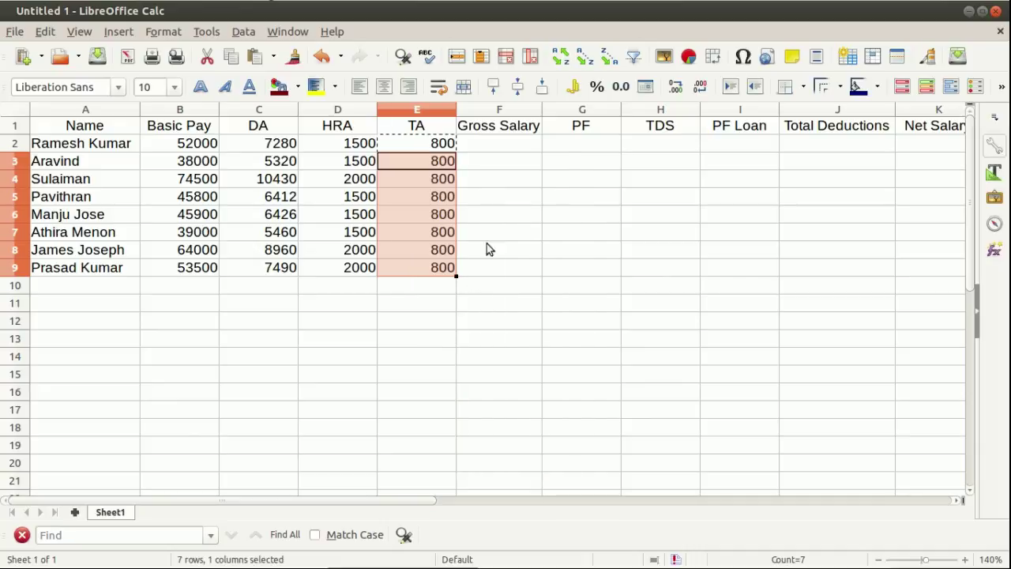
left_click(492, 233)
left_click(506, 143)
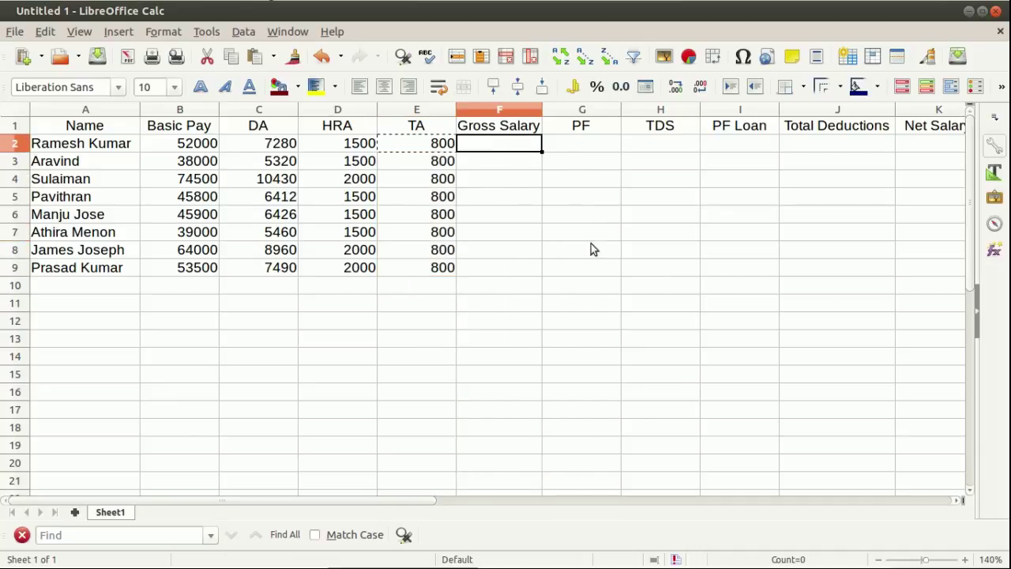
Enter =SUM(B2:E2) in F2 and auto-fill the Gross Salary formula down to F9.
type("=")
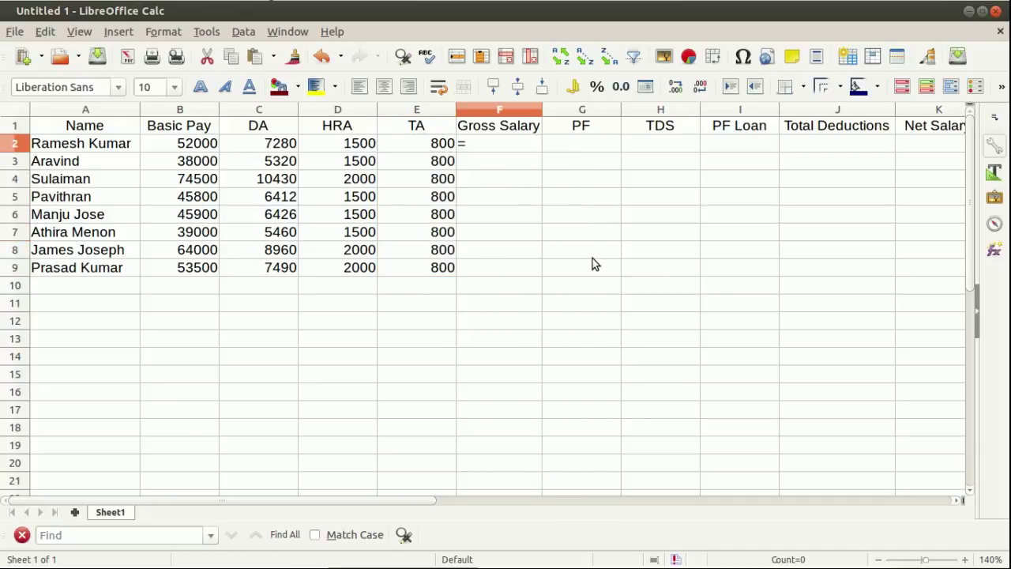
type("sum(")
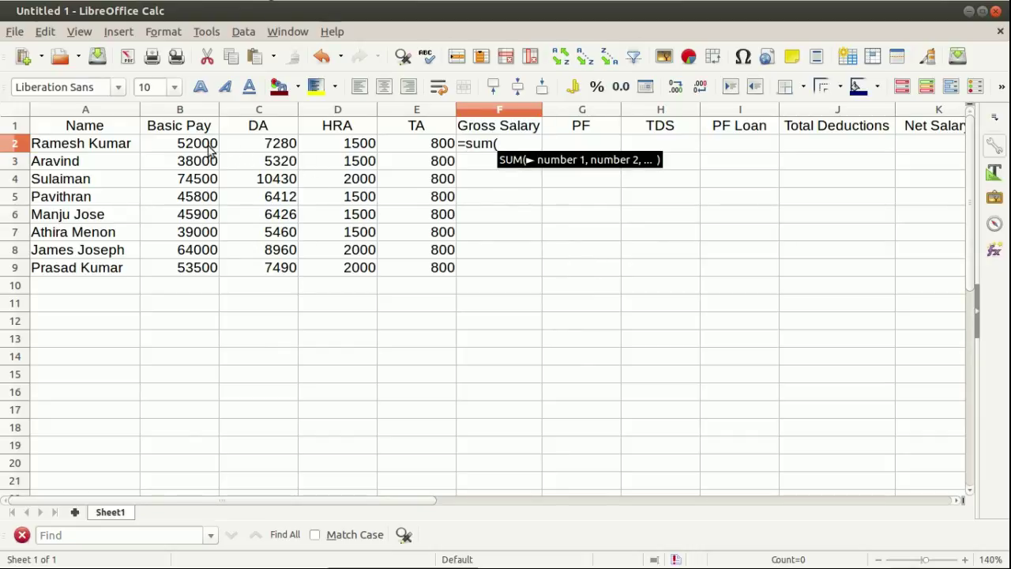
left_click_drag(209, 150, 411, 153)
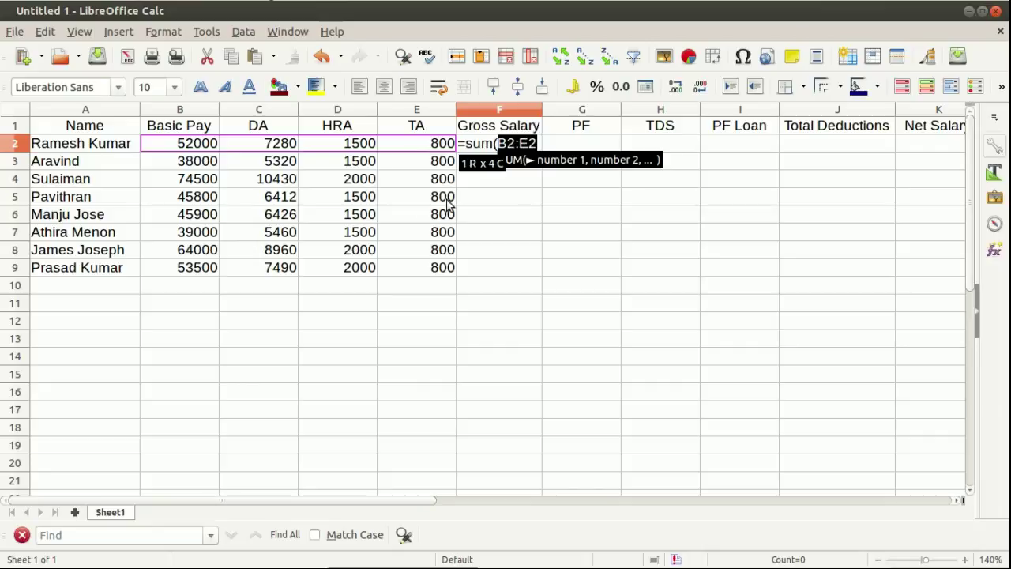
type(")")
key("Return")
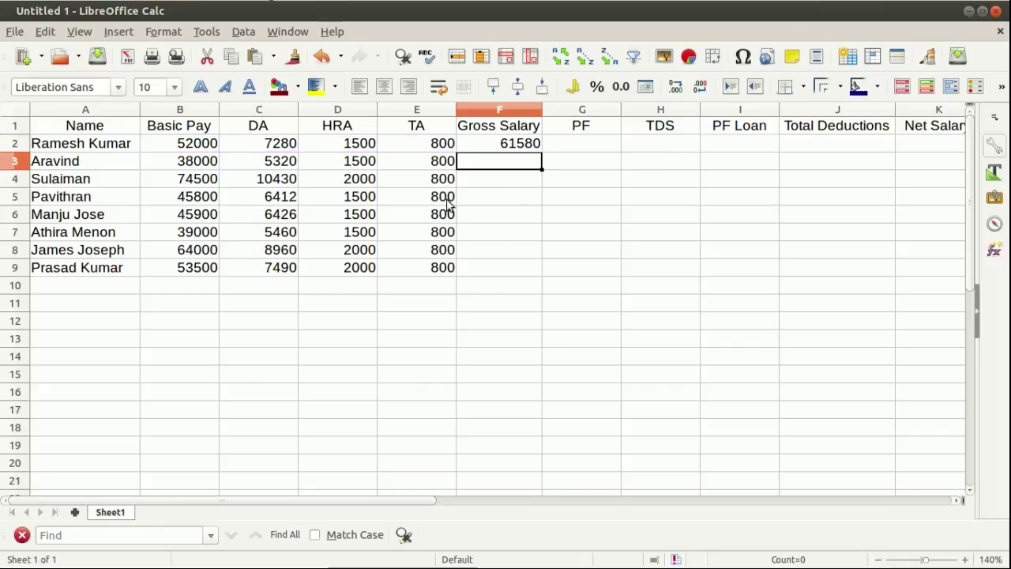
left_click(531, 143)
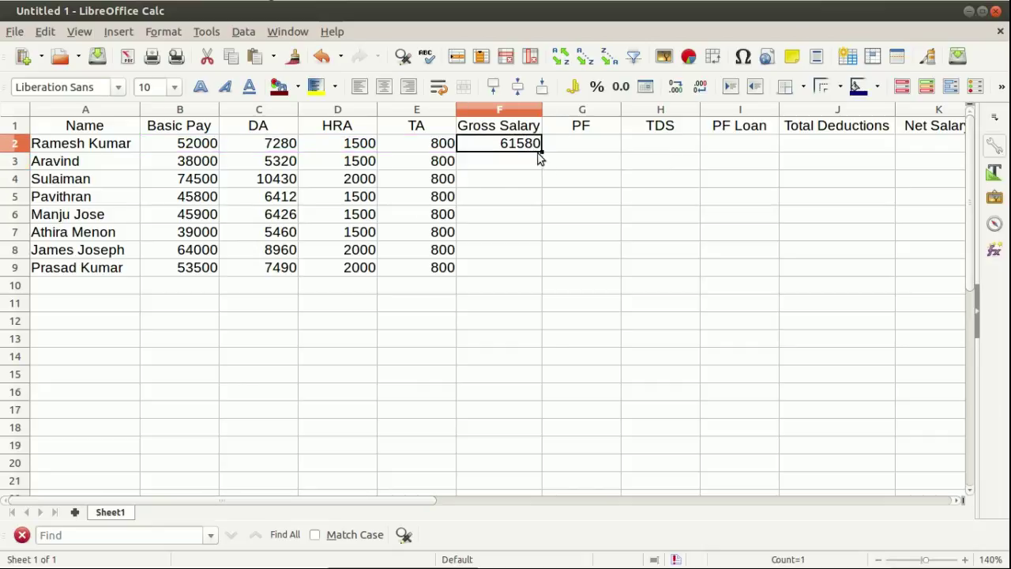
double_click(541, 151)
left_click(590, 208)
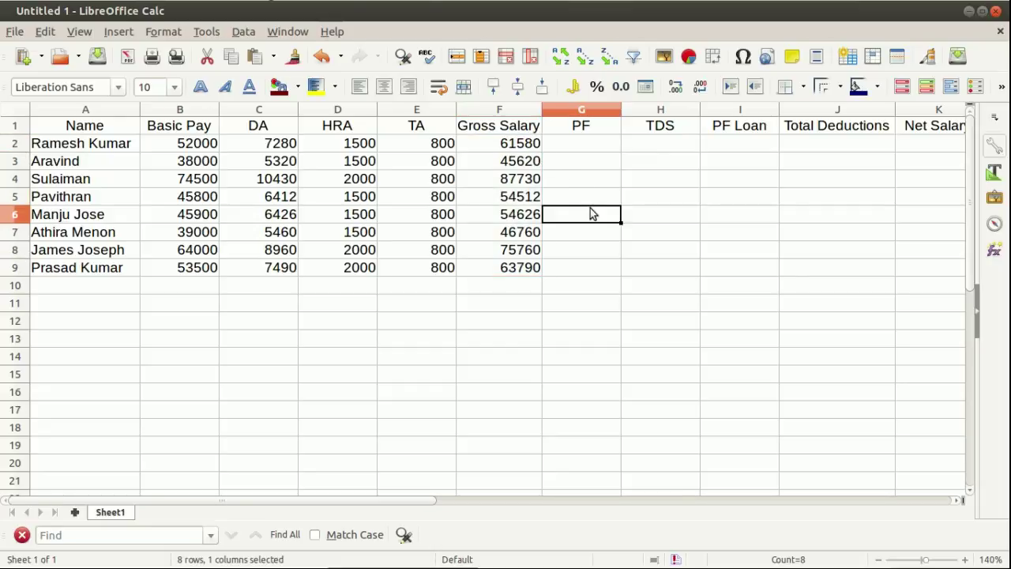
left_click(601, 148)
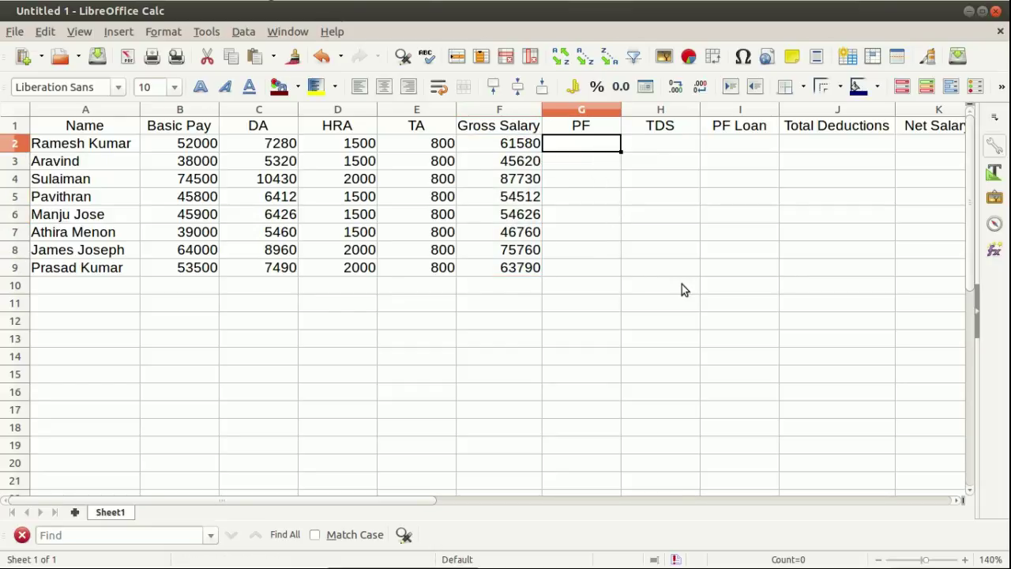
Enter =F2*10% in G2 and auto-fill the PF formula down to G9.
type("=")
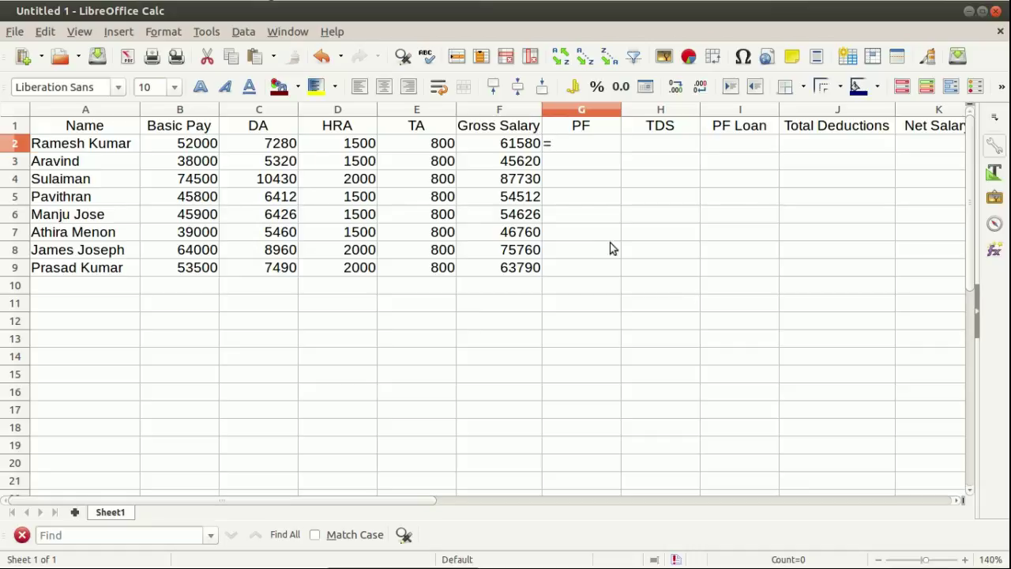
left_click(488, 144)
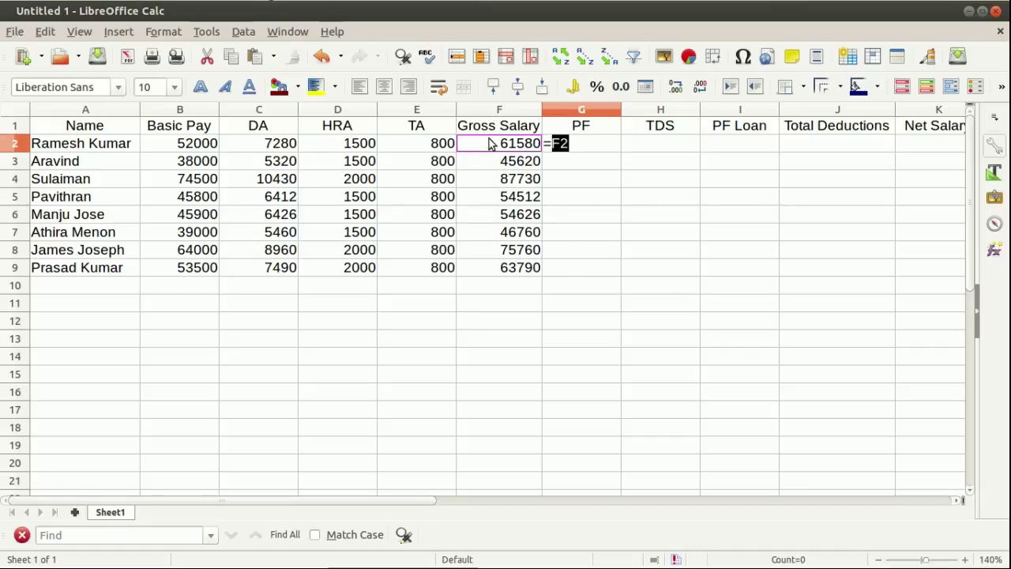
type("*")
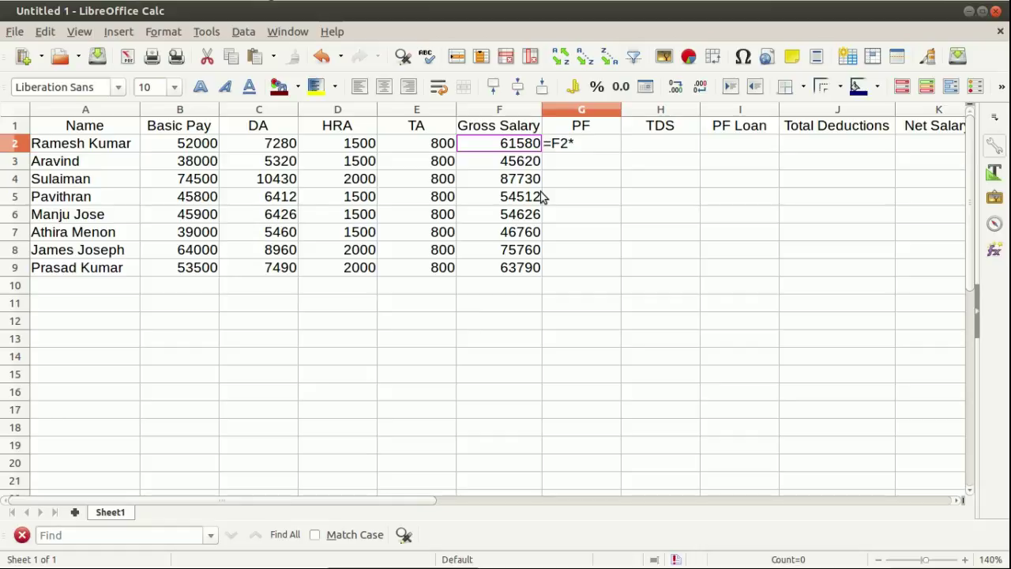
type("10%")
key("Return")
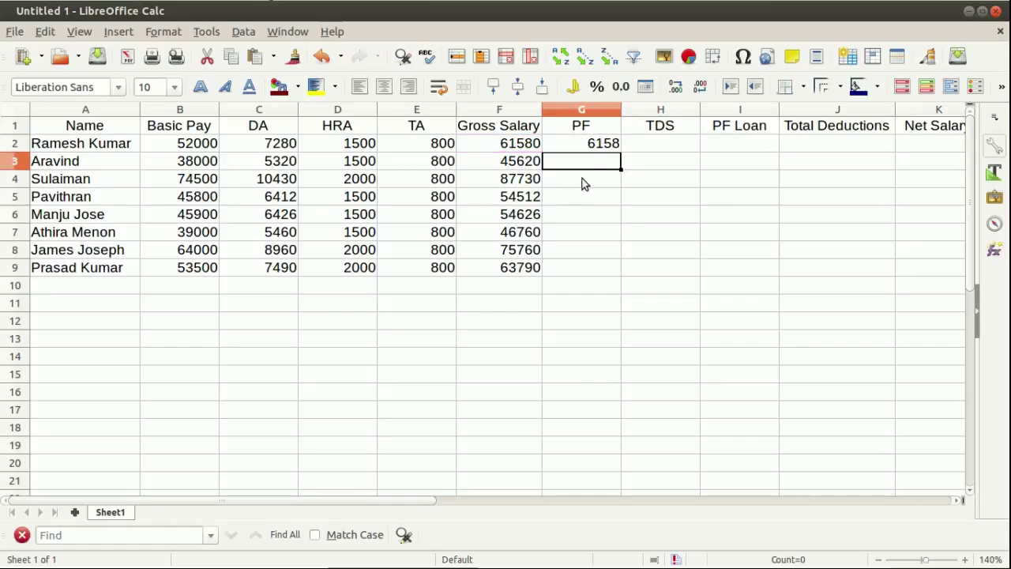
left_click(594, 145)
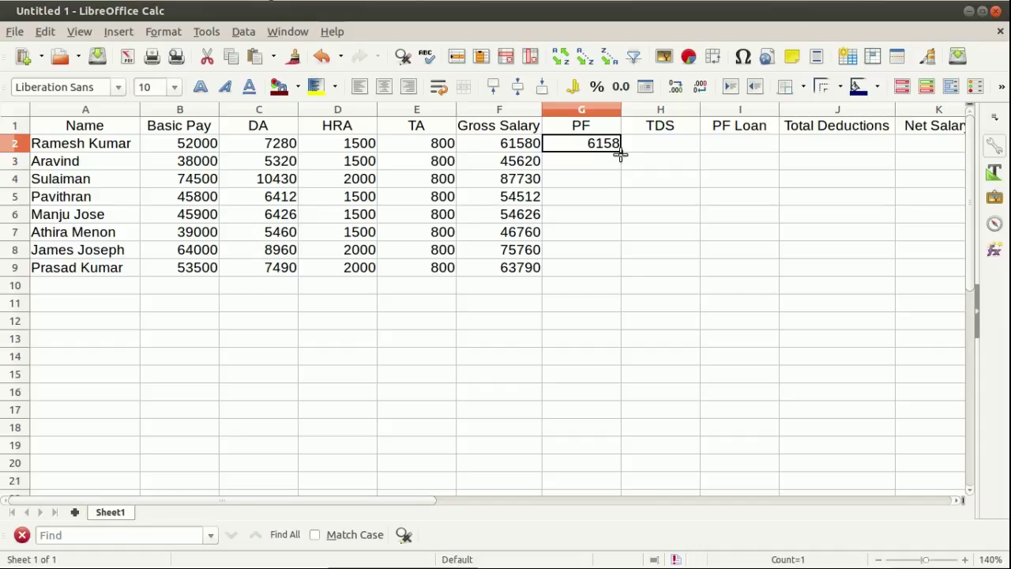
double_click(621, 151)
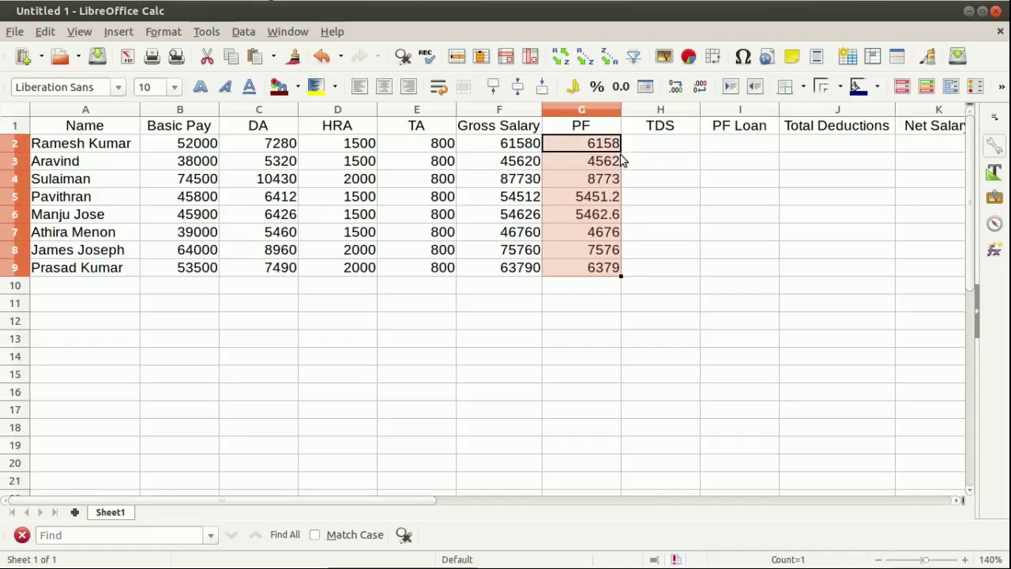
left_click(662, 271)
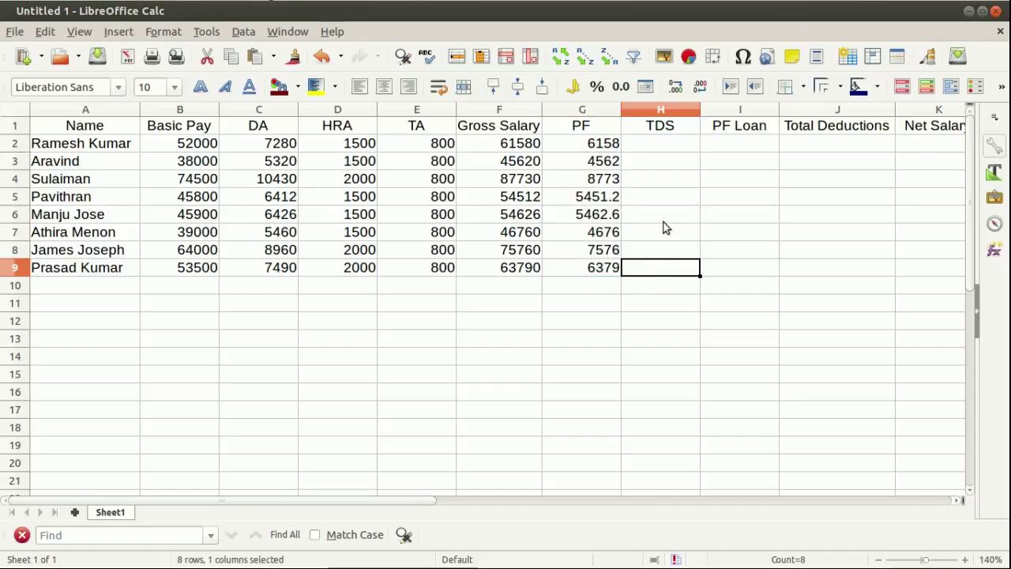
Enter =IF(F2>56000,F2*20%,F2*10%) in H2 as the first employee's TDS.
left_click(663, 150)
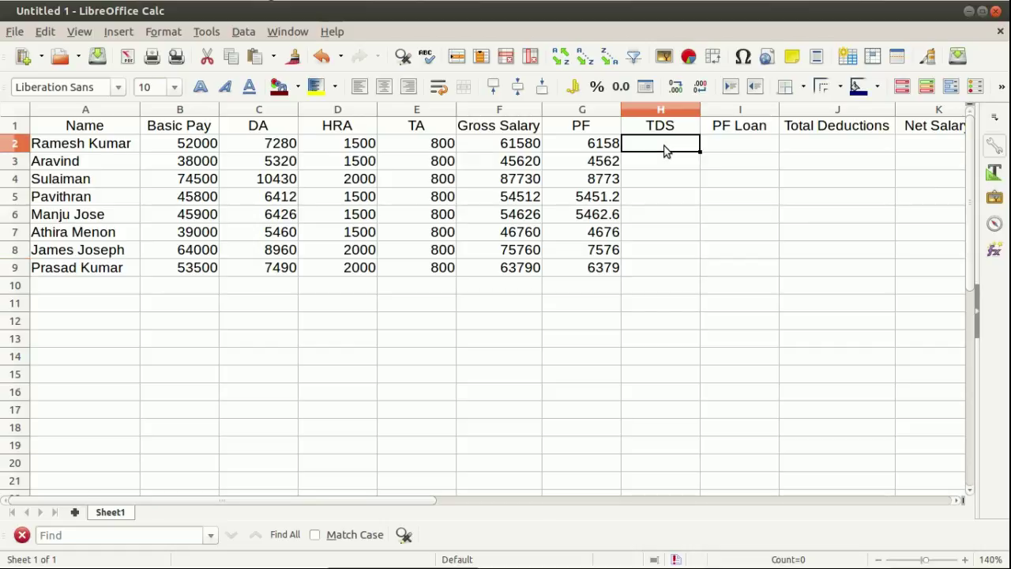
type("=if(")
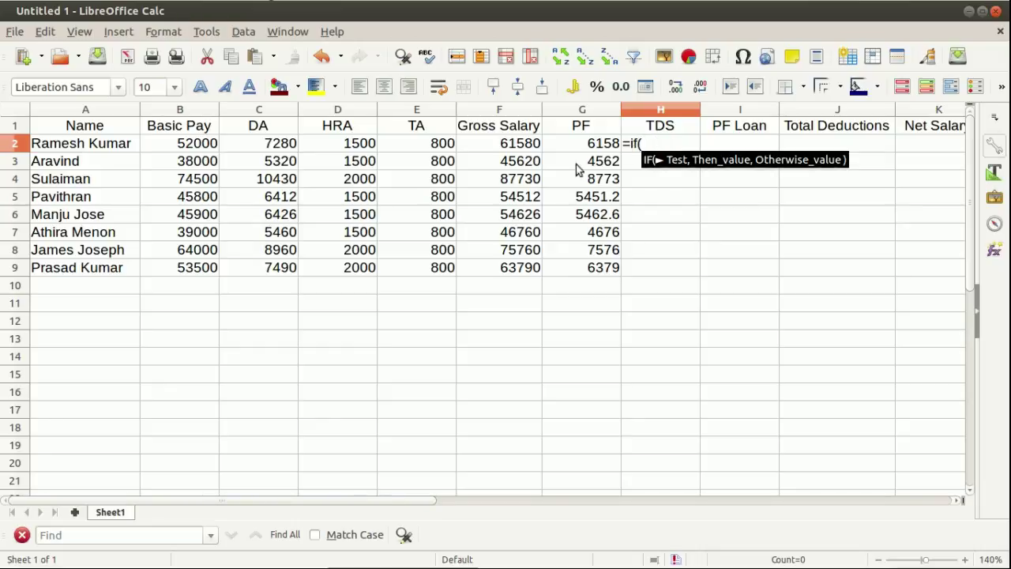
left_click(505, 144)
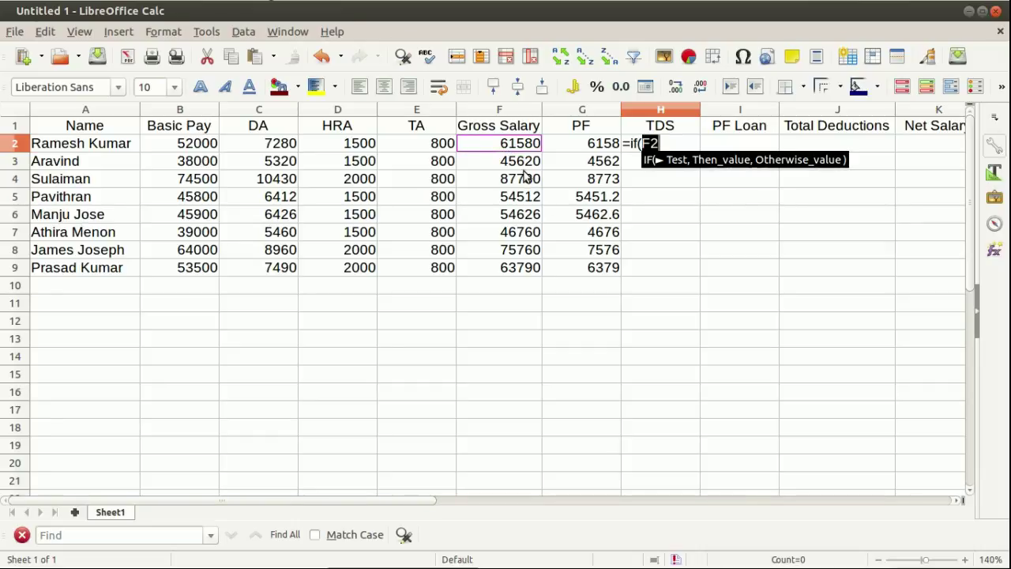
type(">")
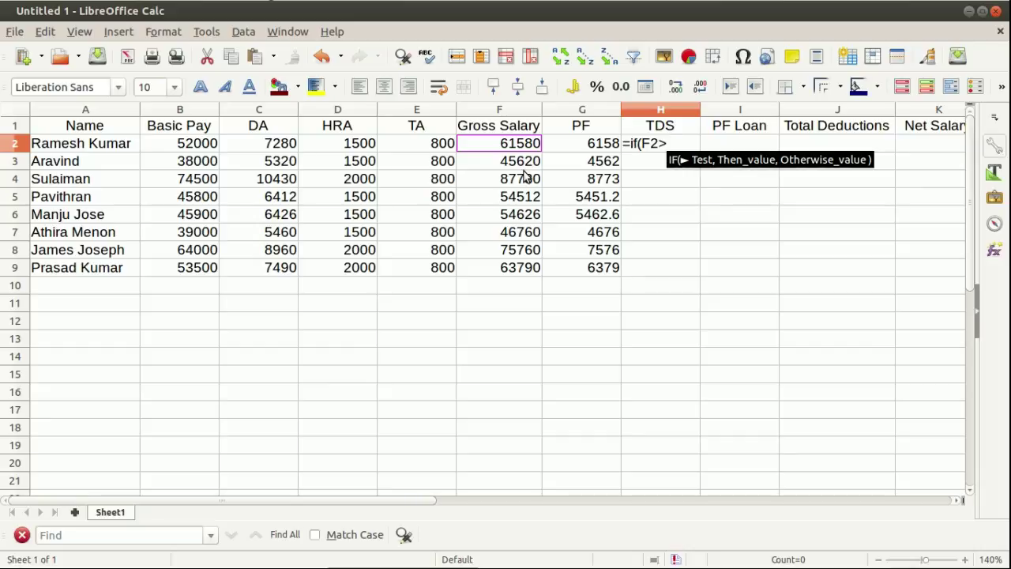
type("5")
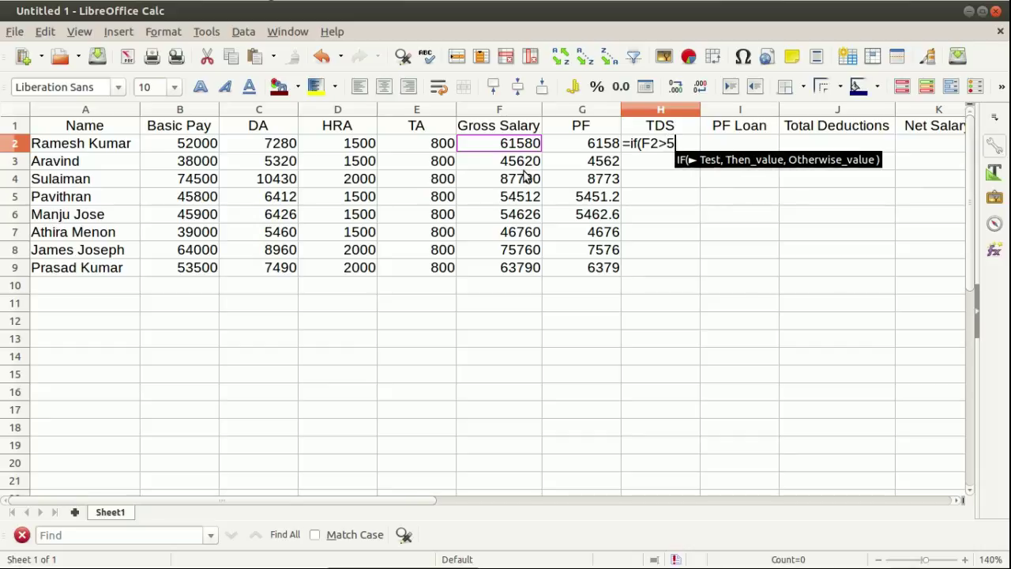
type("6000")
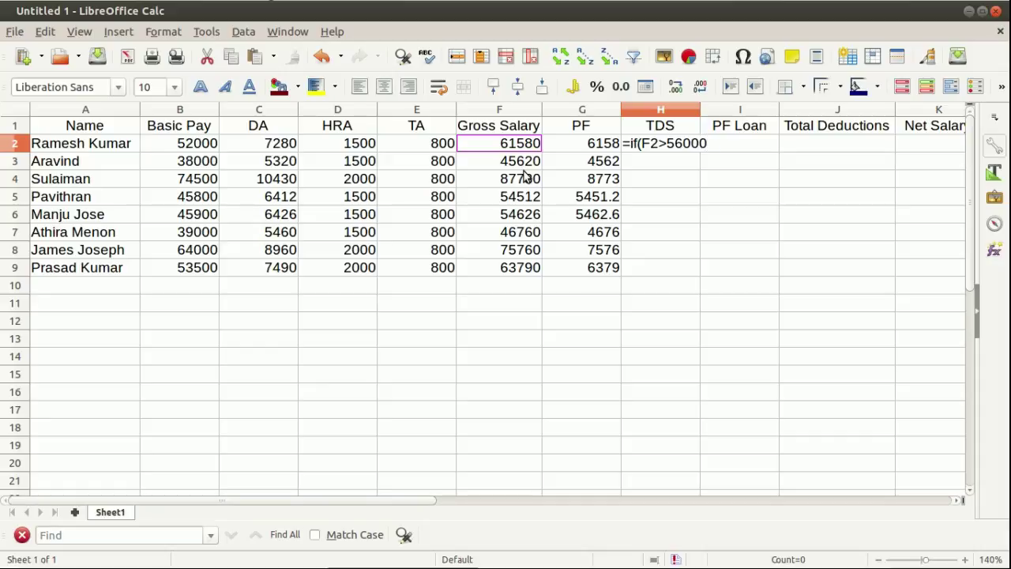
type(",")
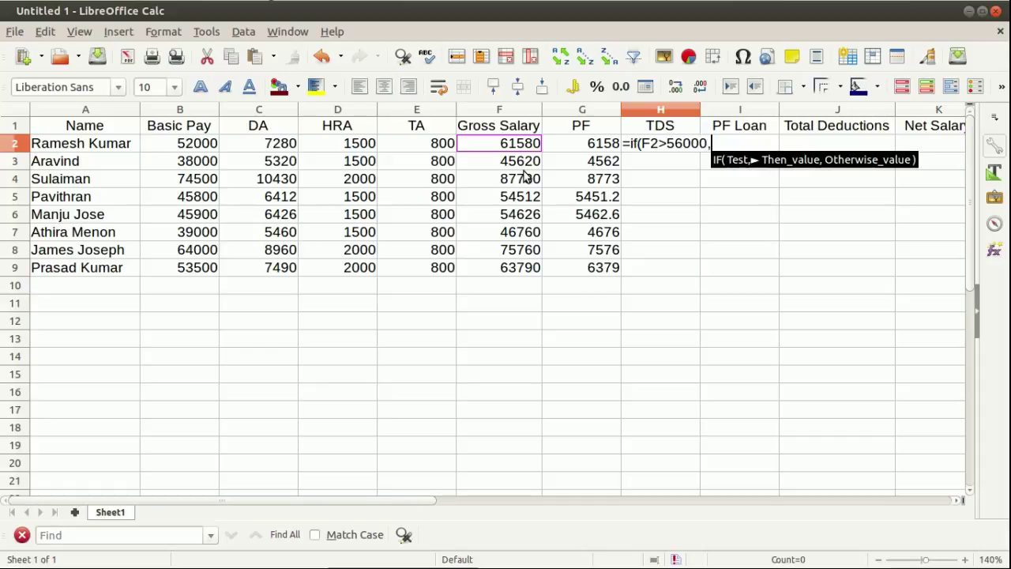
left_click(496, 145)
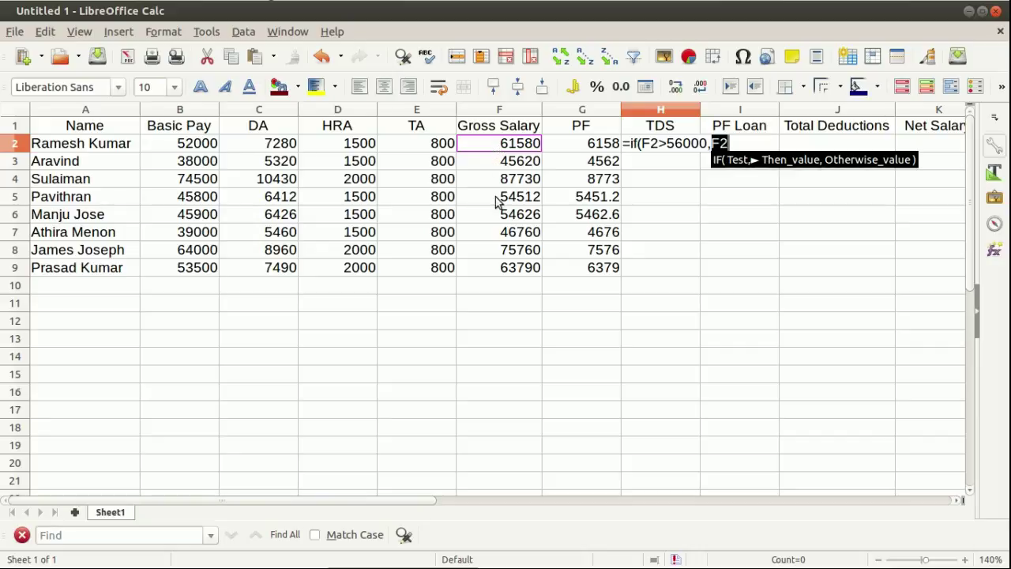
type("*20")
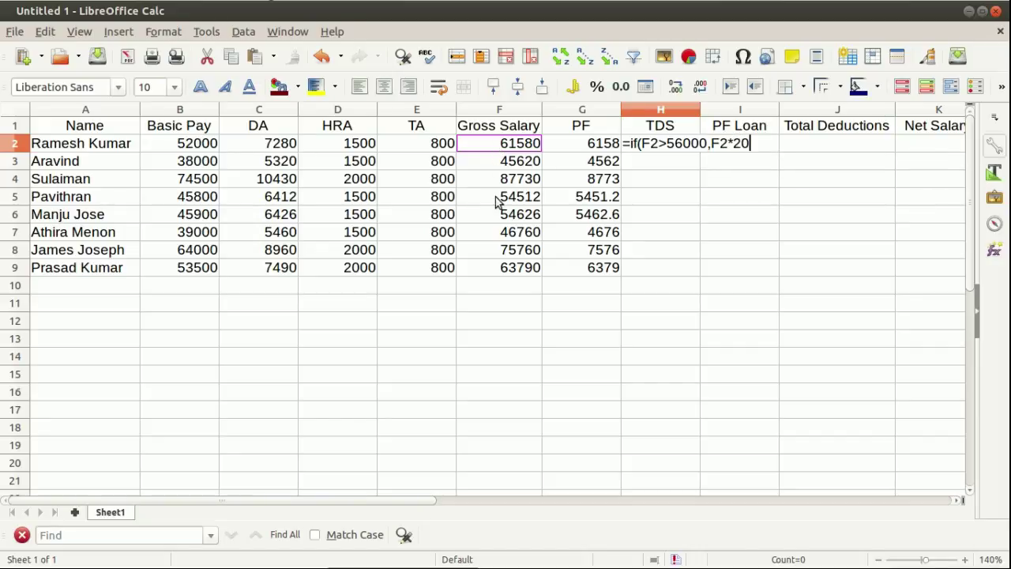
type("%")
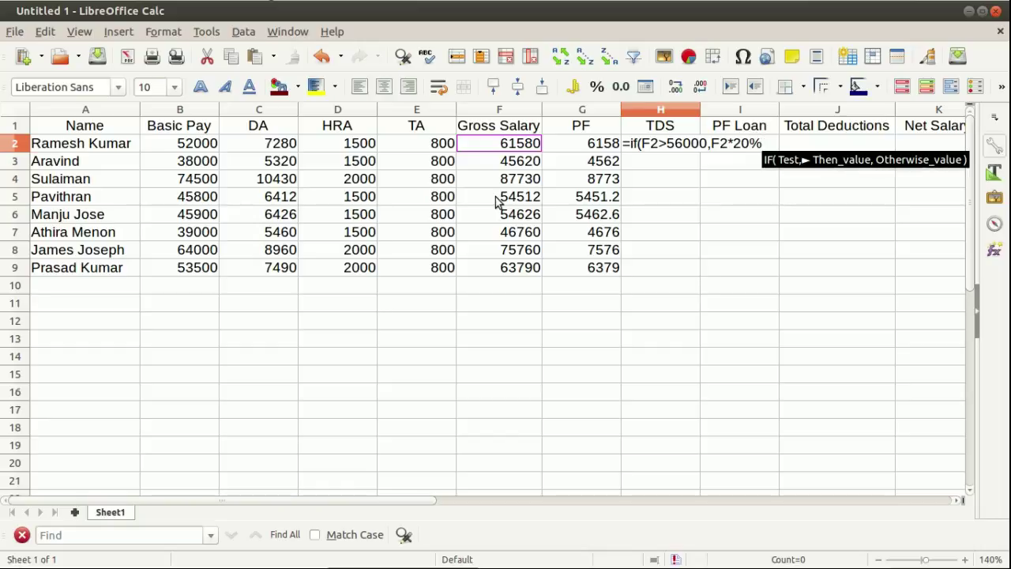
type(",")
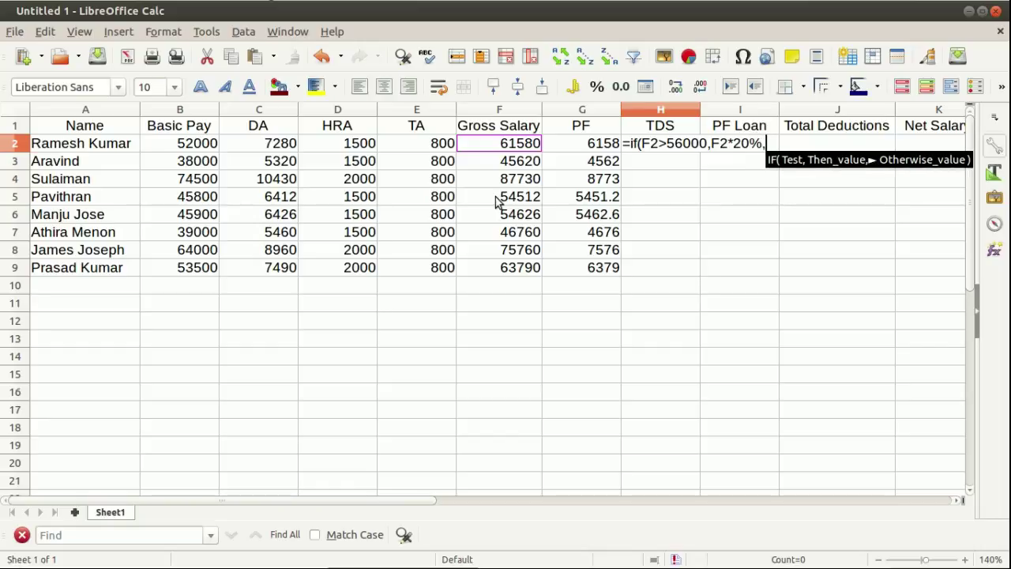
type("F2")
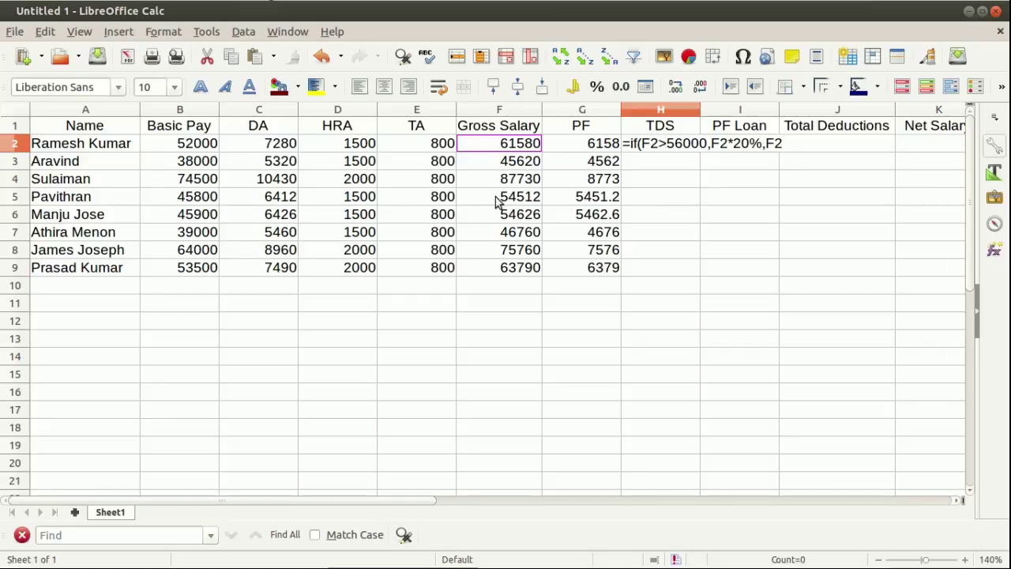
type("*10%")
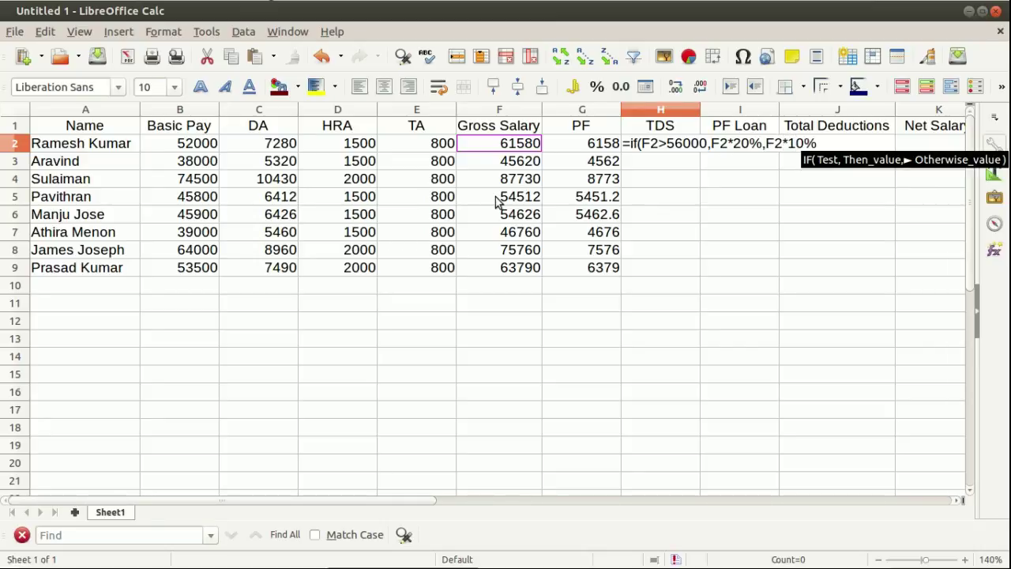
type(")")
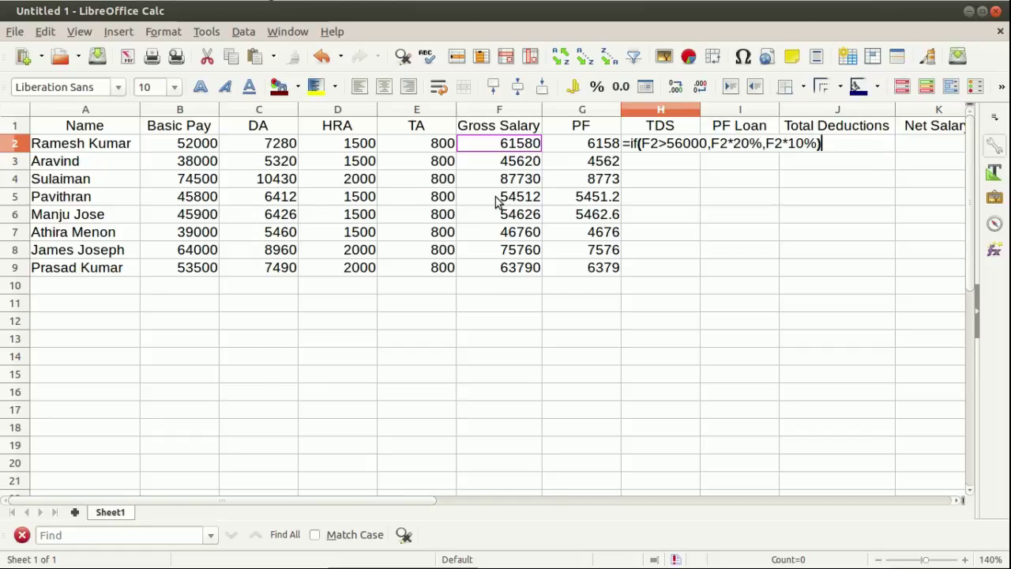
key("Return")
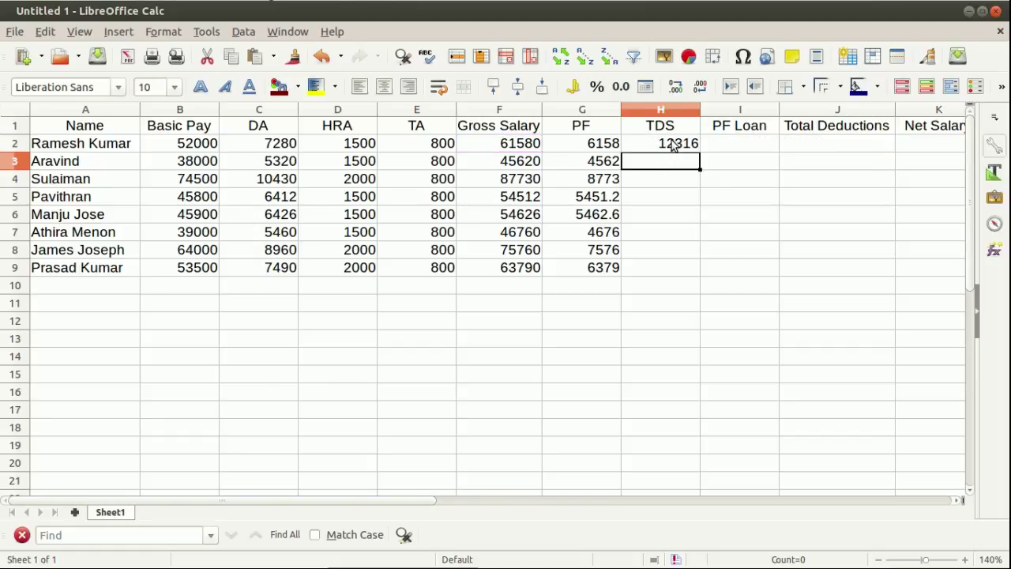
Auto-fill the TDS formula from H2 down to H9.
left_click(673, 144)
double_click(700, 151)
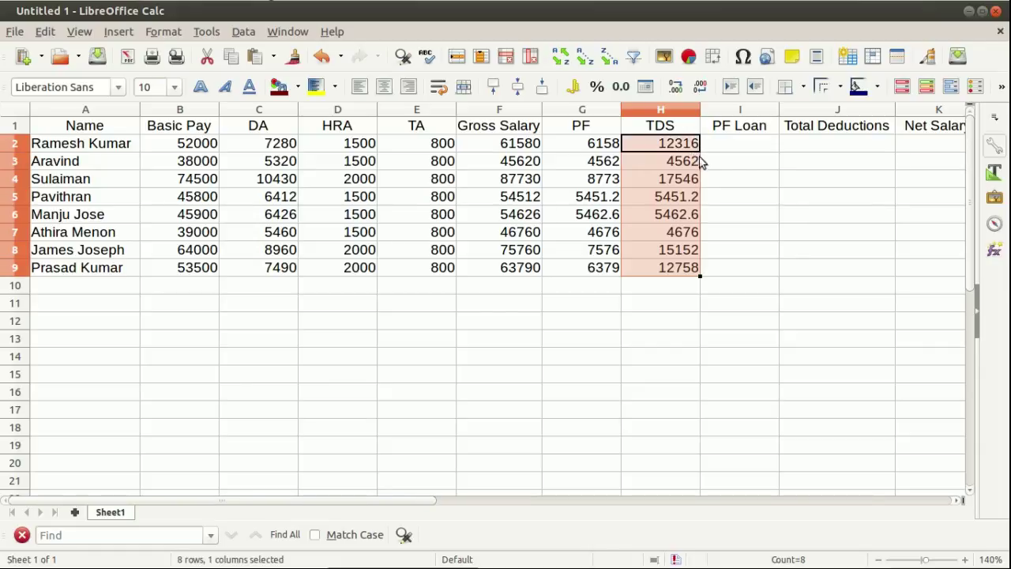
left_click(753, 145)
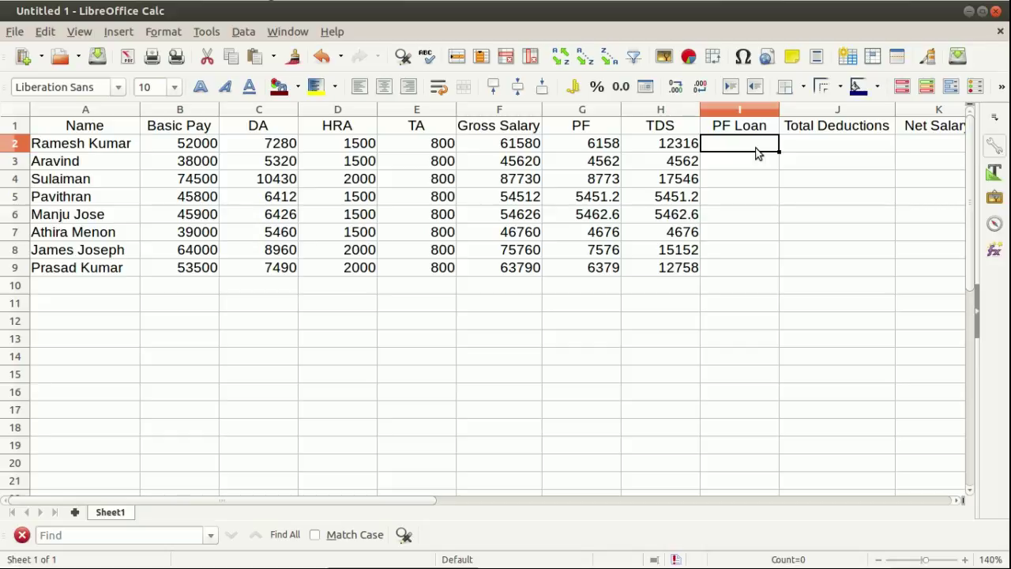
Enter PF Loan amounts 5400, 0 and 3600 for the first three employees.
type("5400")
key("Return")
type("0")
key("Return")
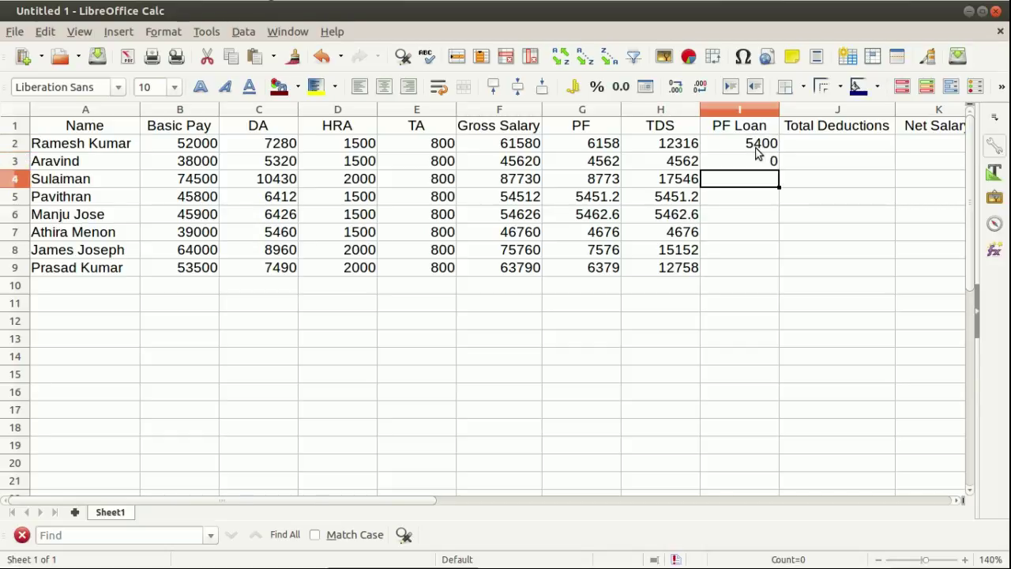
type("3600")
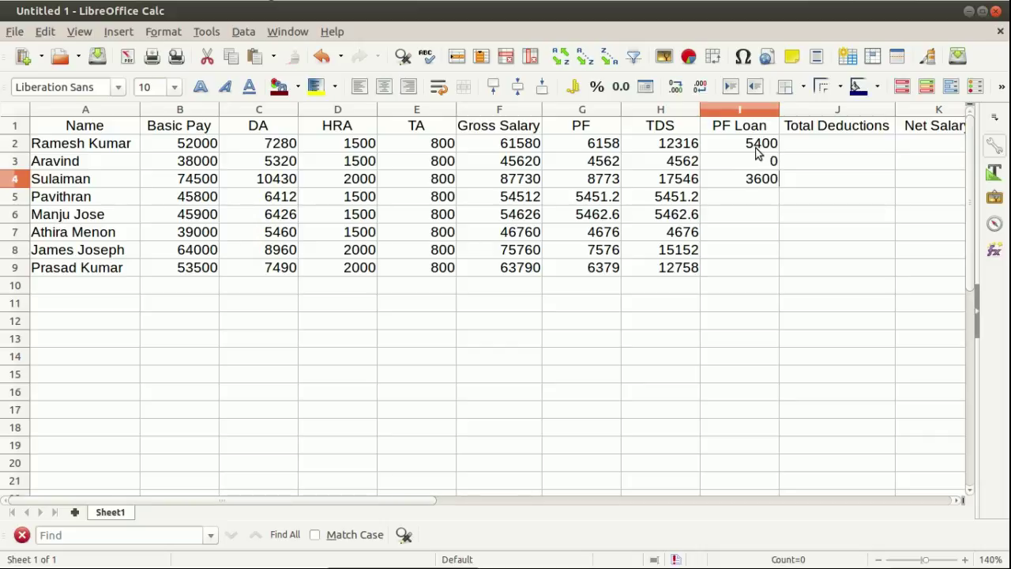
key("Return")
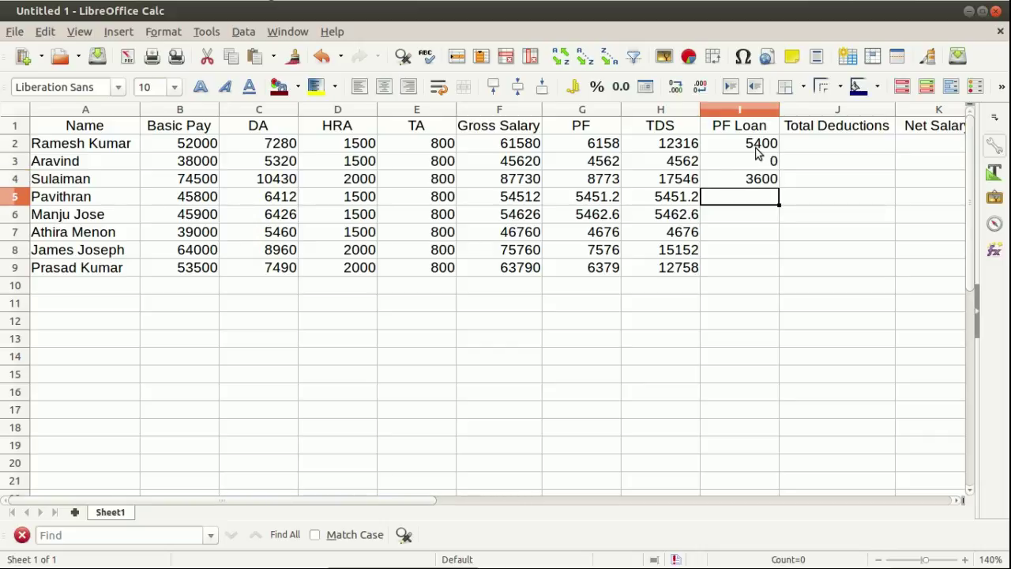
Enter PF Loan amounts 6800, 0, 0, 9000 and 5600 into I5:I9.
type("6800")
key("Return")
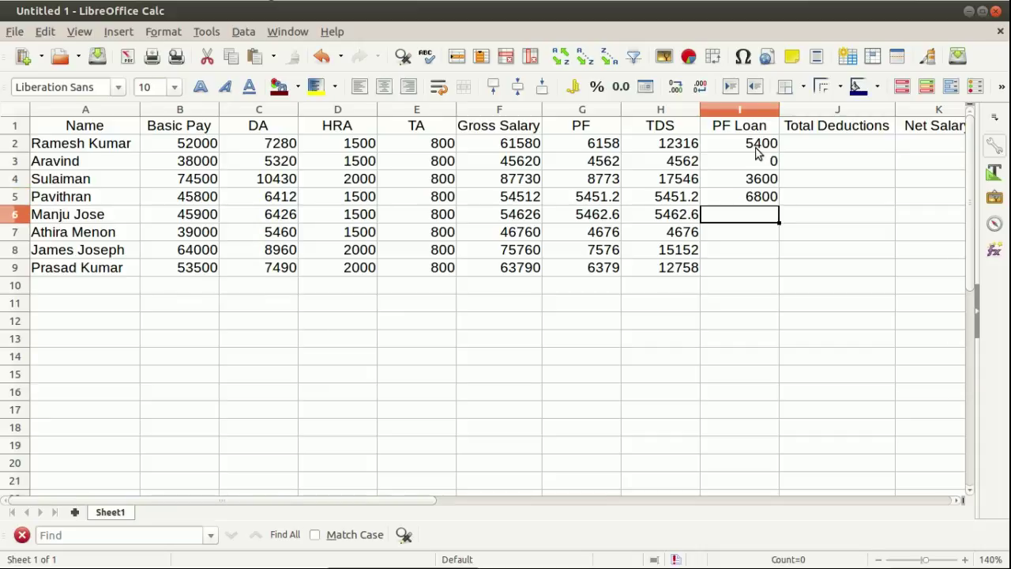
type("0")
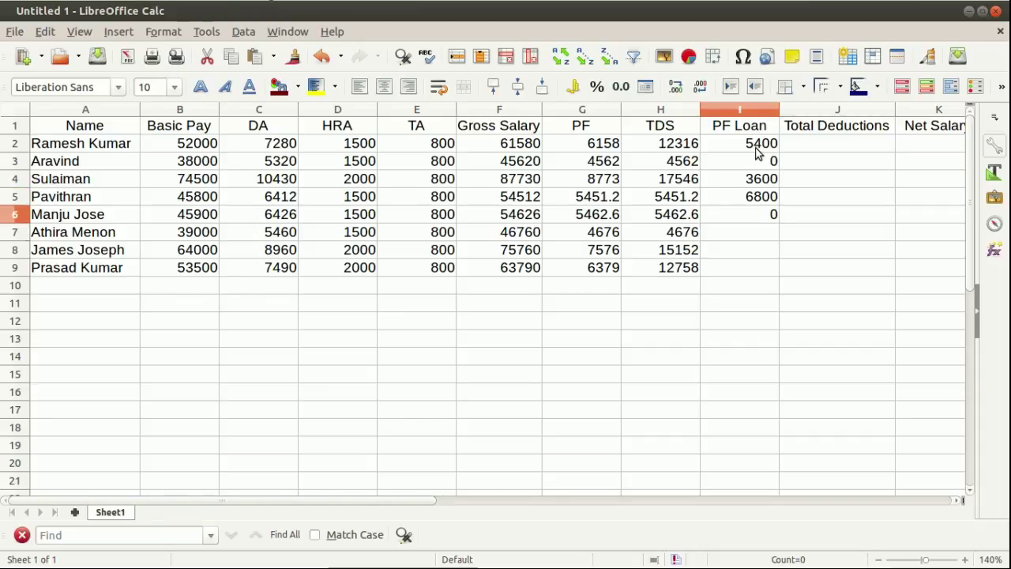
key("Return")
type("0")
key("Return")
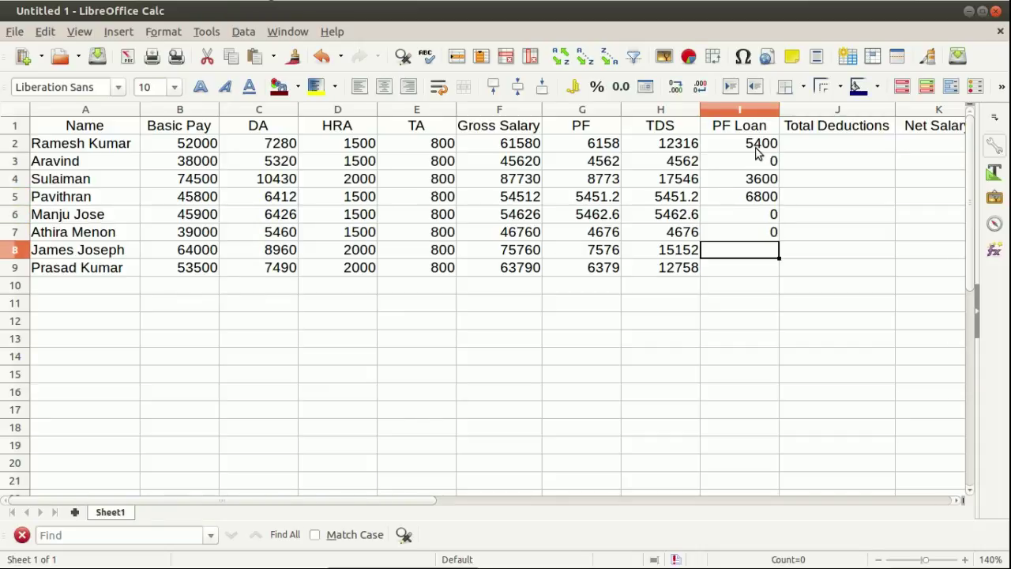
type("9000")
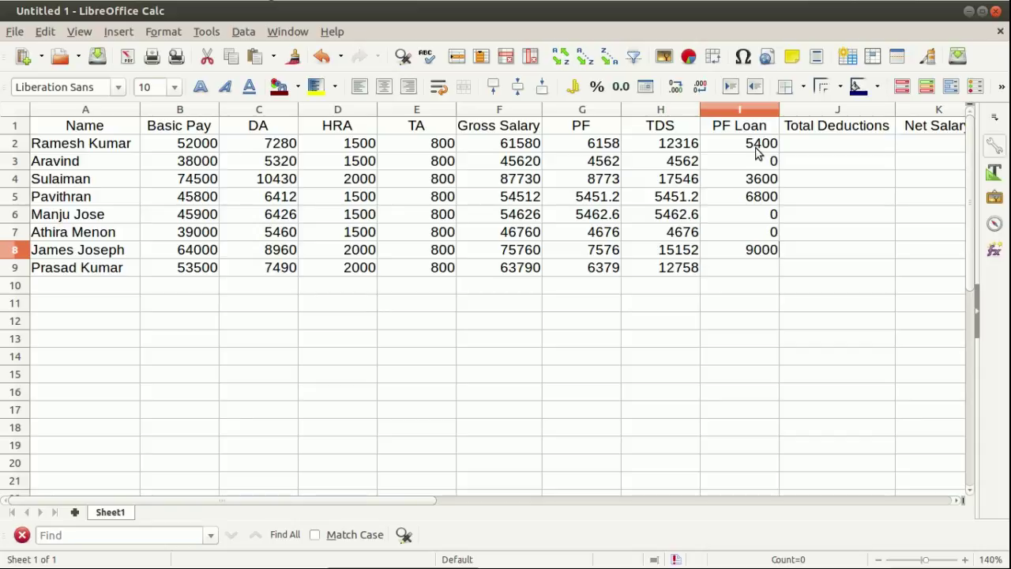
key("Return")
type("5600")
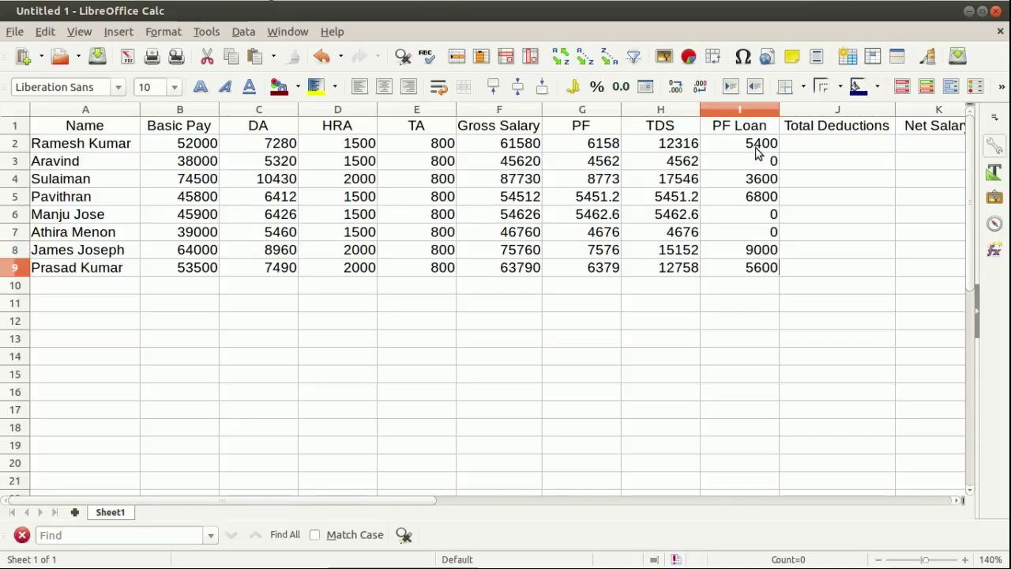
key("Return")
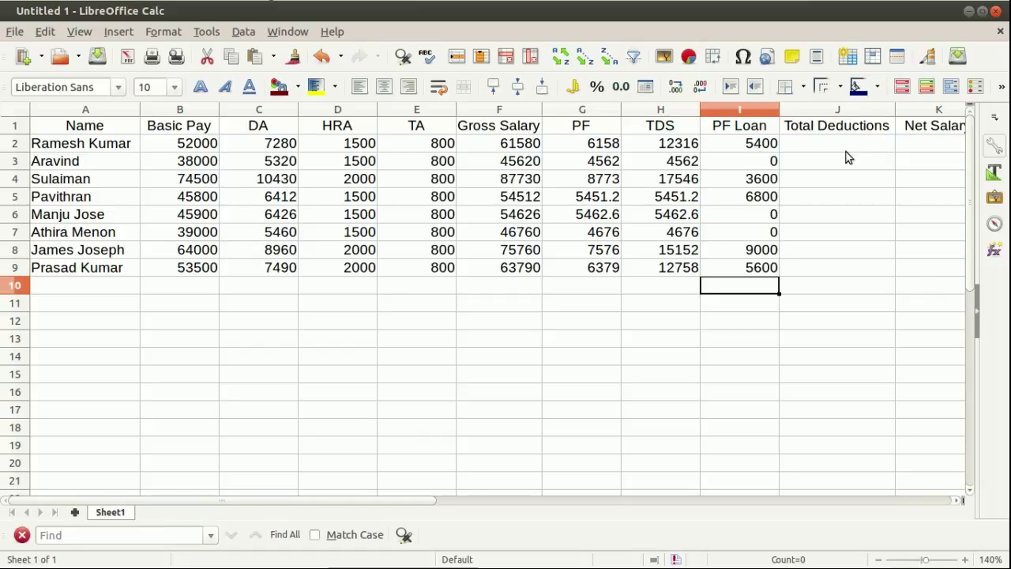
Enter =SUM(G2:I2) in J2 and fill it down through J9.
left_click(839, 145)
type("=sum")
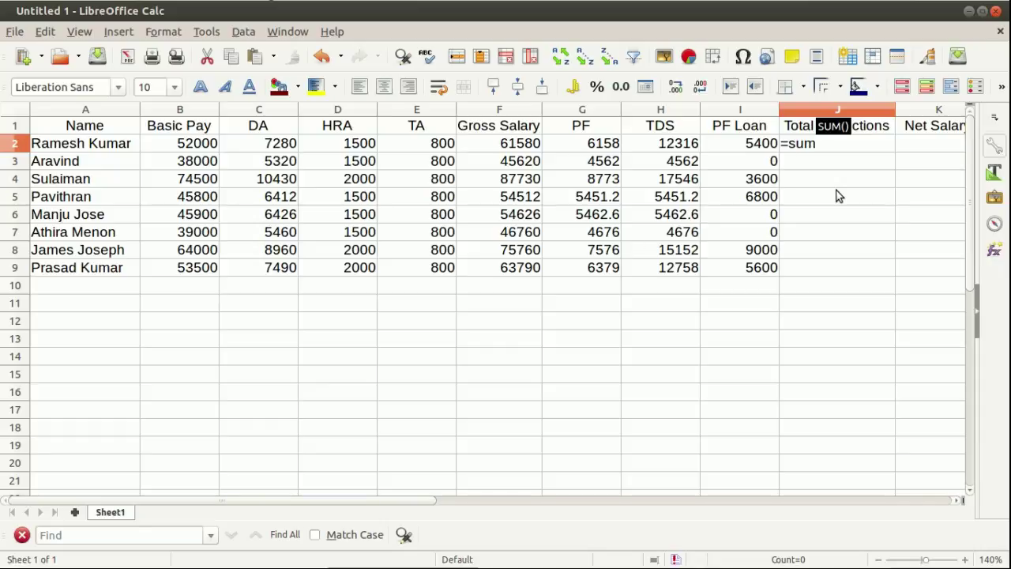
type("(")
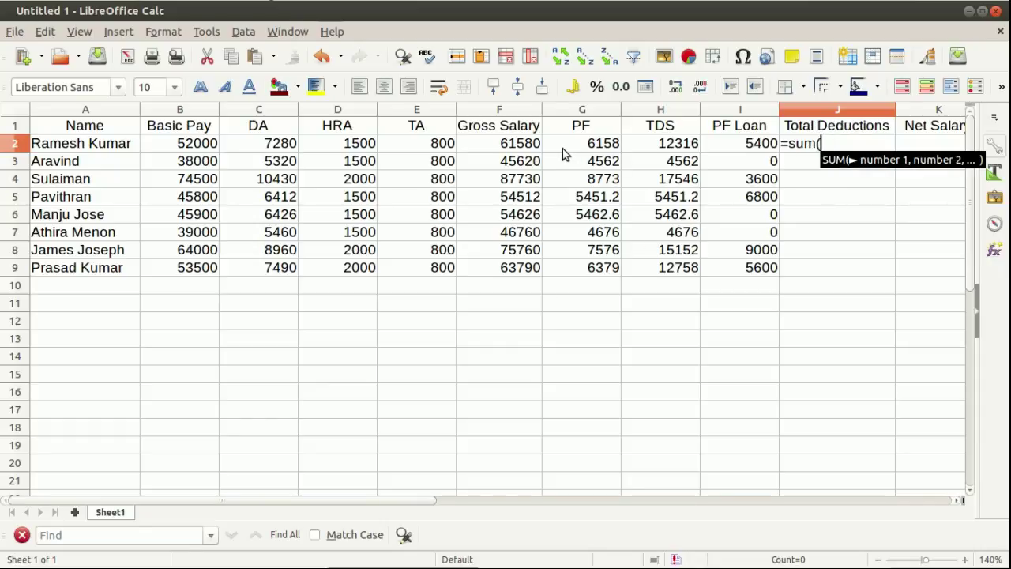
left_click_drag(561, 145, 725, 143)
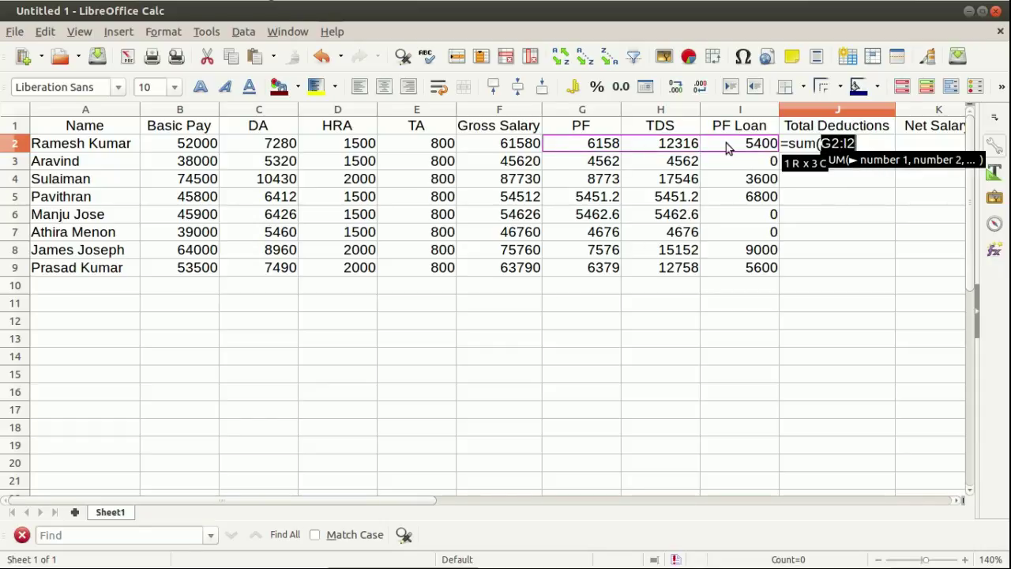
type(")")
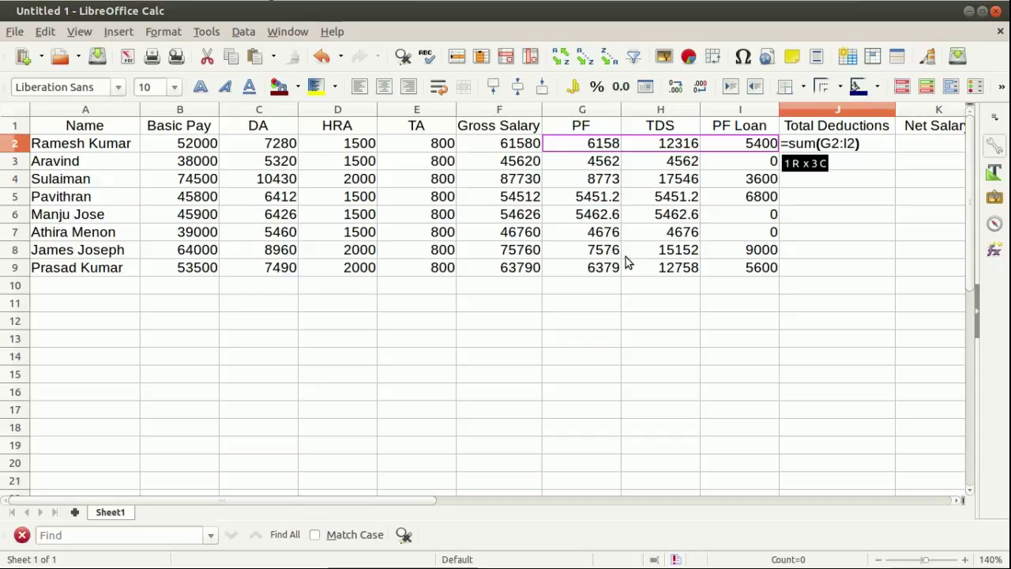
key("Return")
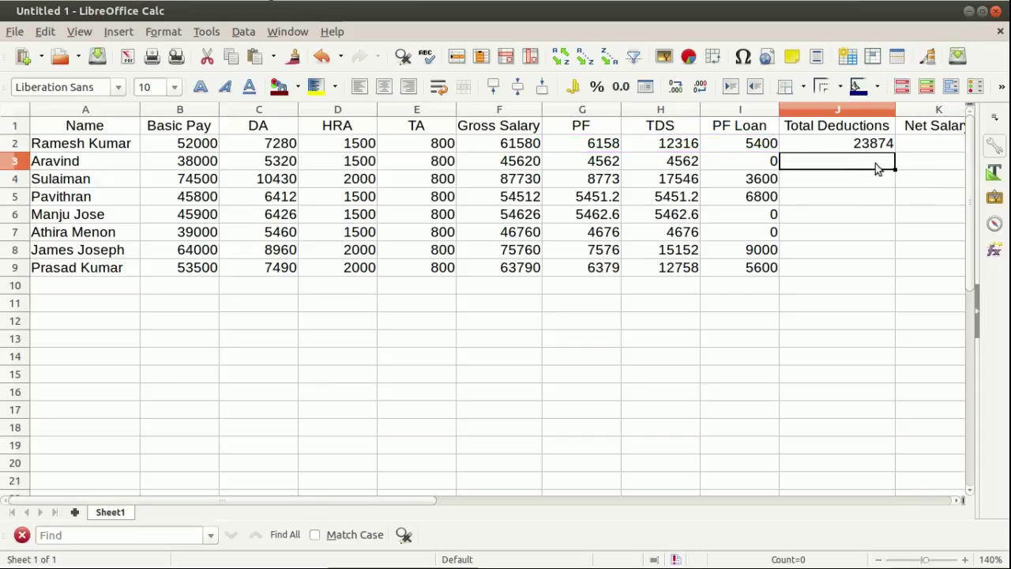
left_click(864, 144)
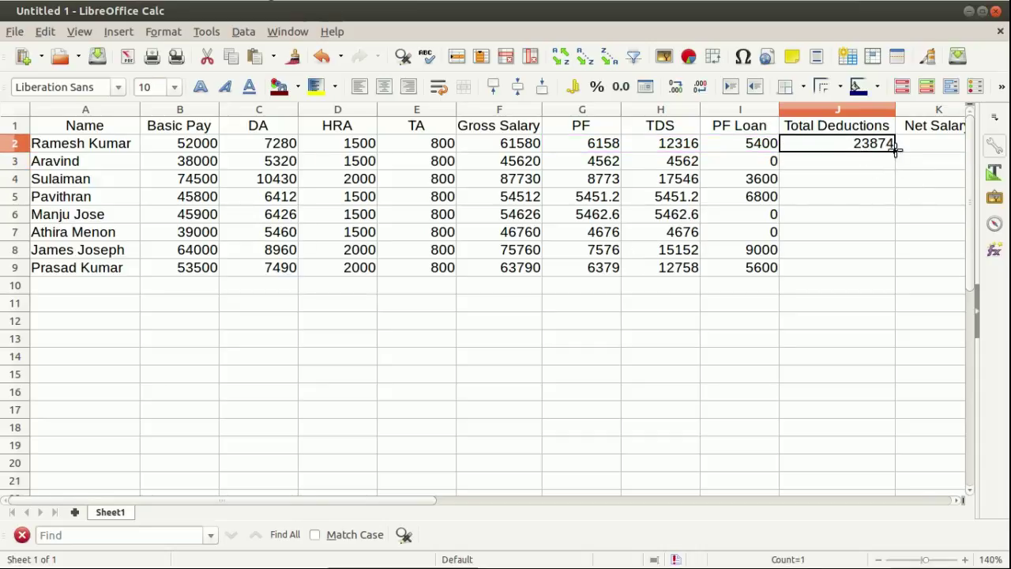
left_click_drag(896, 149, 895, 276)
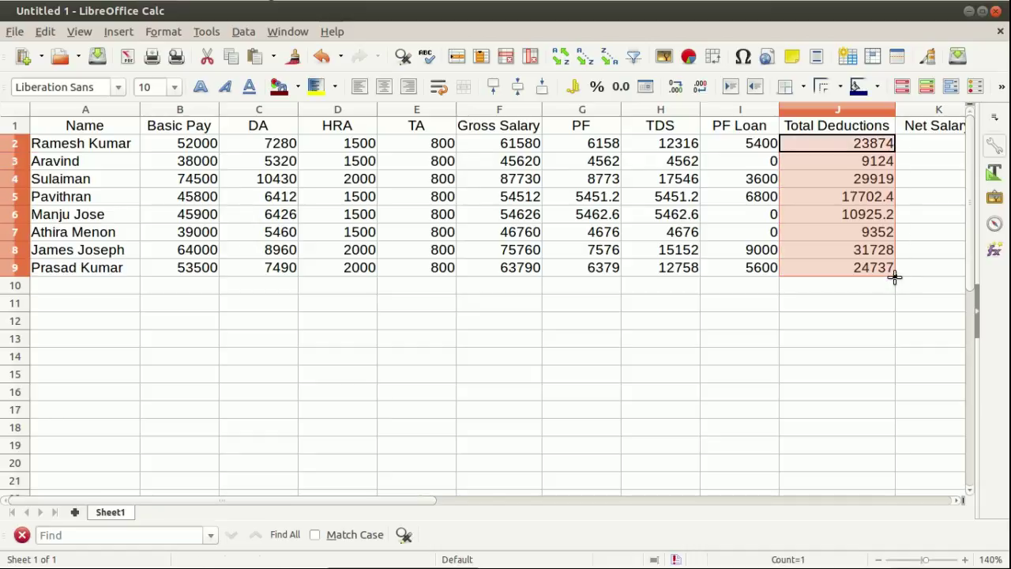
left_click(934, 145)
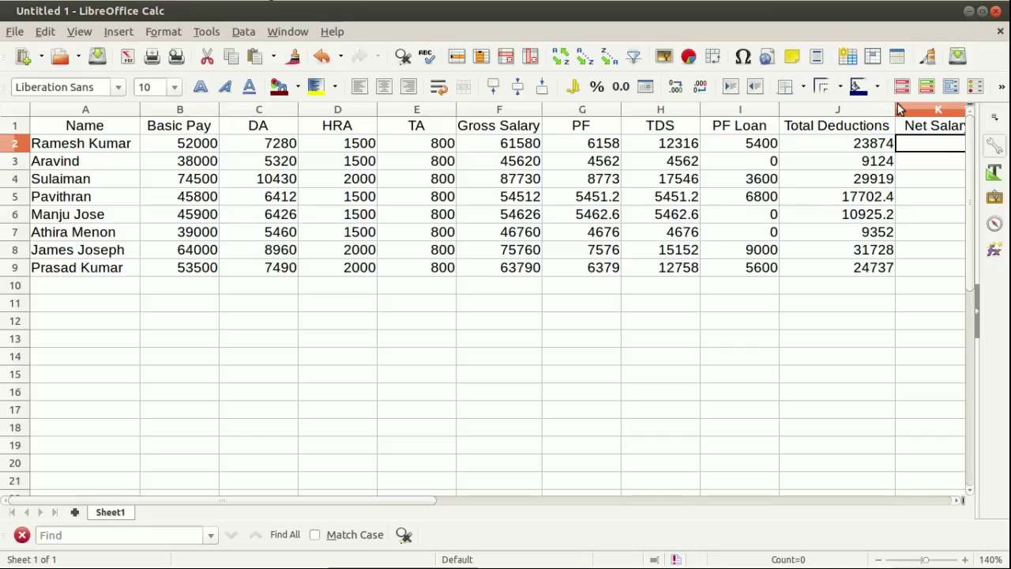
Narrow the Total Deductions and PF Loan columns, then enter =F2-J2 in K2.
left_click_drag(896, 108, 889, 111)
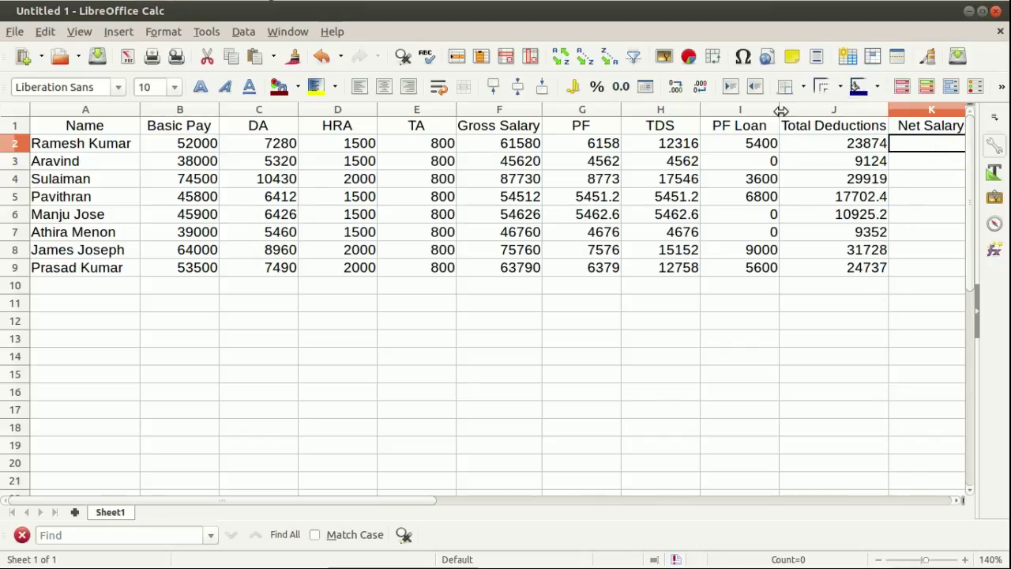
left_click_drag(780, 111, 770, 110)
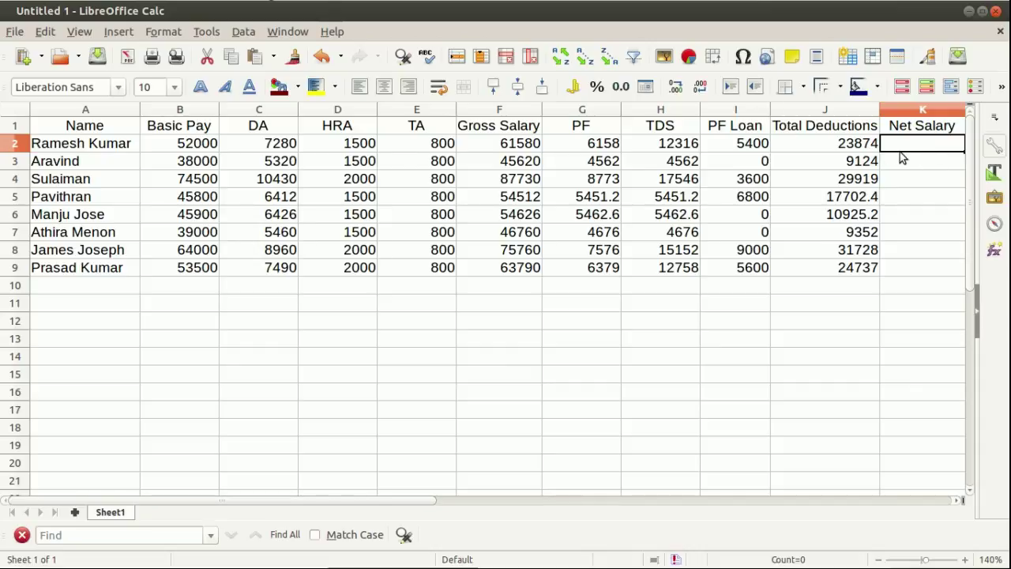
type("=")
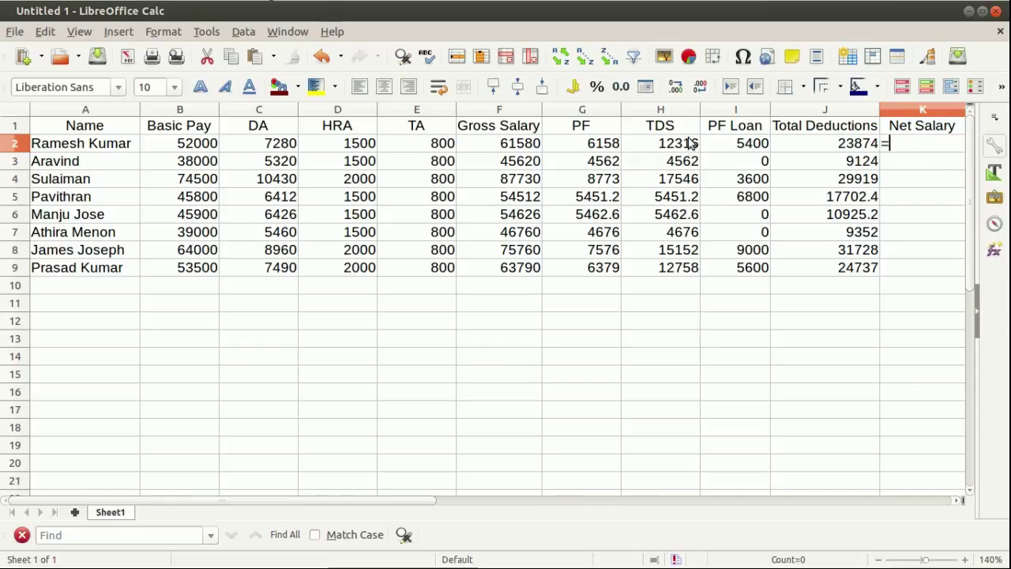
left_click(525, 143)
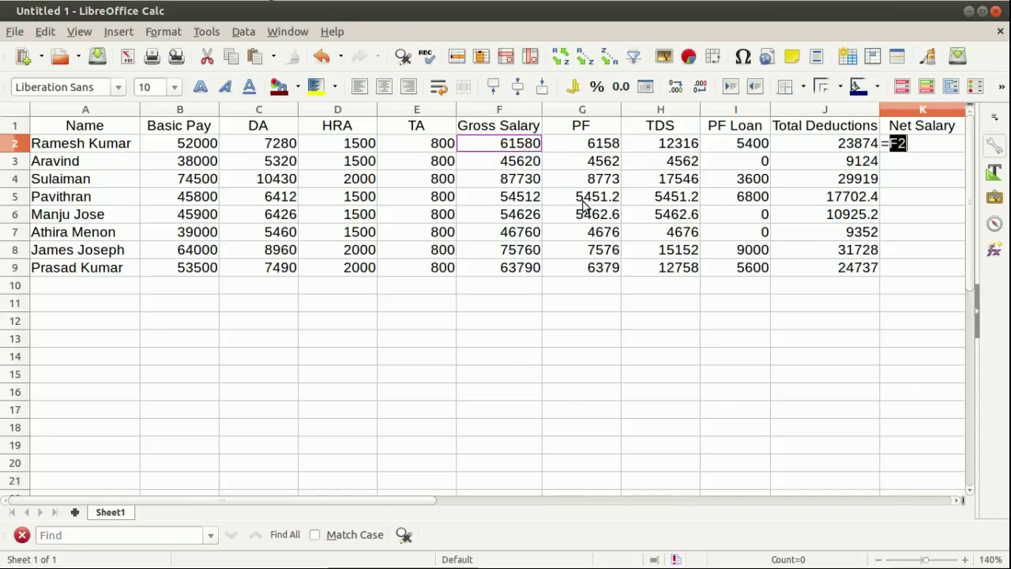
type("-")
left_click(814, 147)
key("Return")
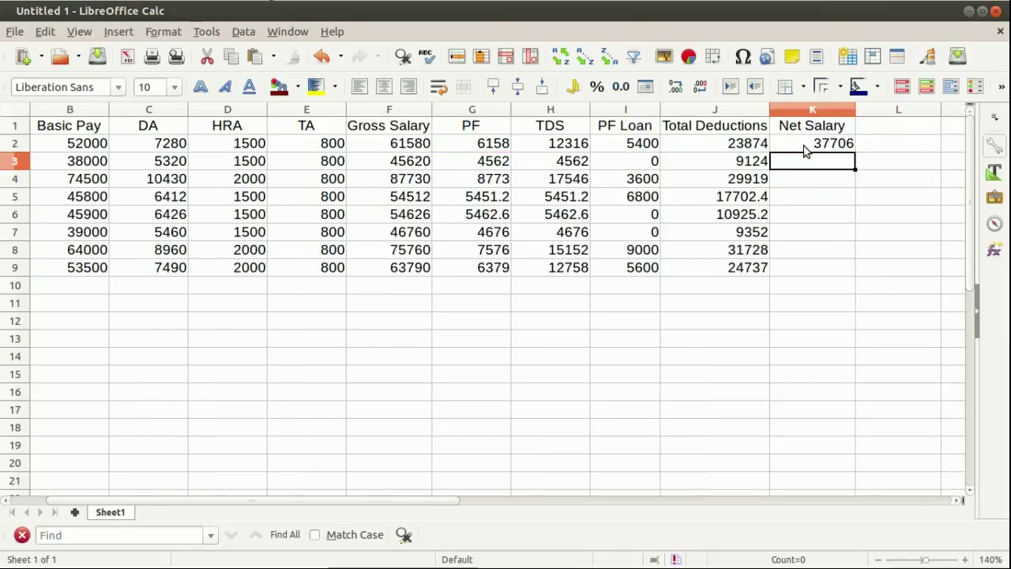
Fill the Net Salary formula from K2 down to K9.
left_click(849, 150)
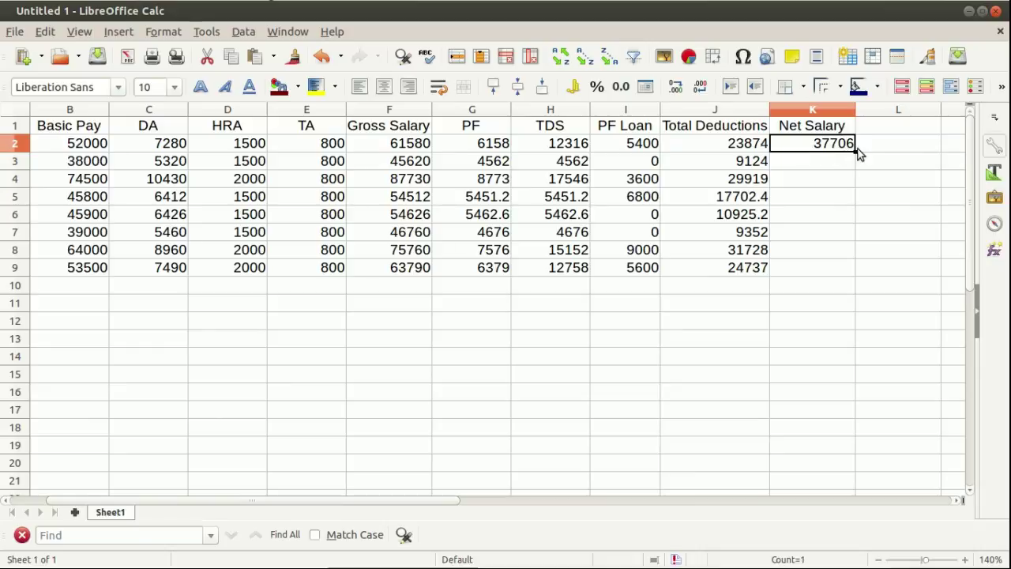
left_click_drag(856, 150, 856, 275)
left_click(759, 328)
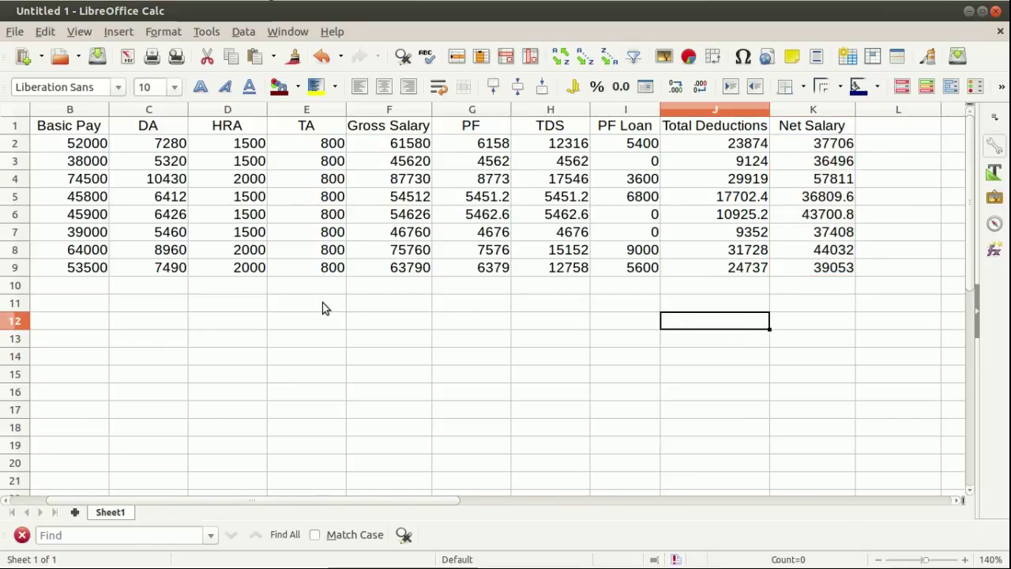
Zoom out, scroll back to column A, and select the table A1:K9.
scroll(323, 307, "down", 1)
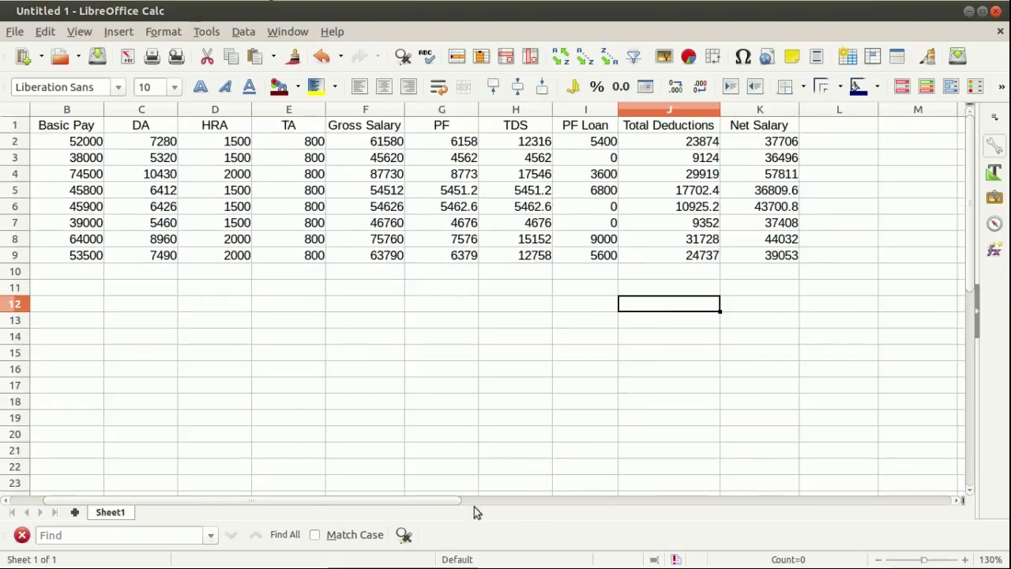
left_click_drag(436, 501, 350, 501)
left_click(431, 385)
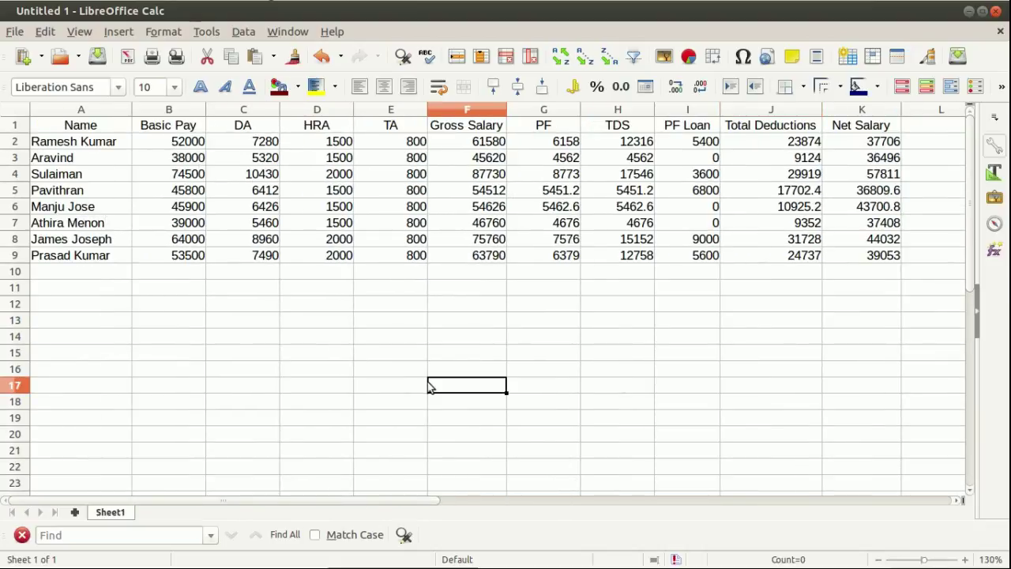
left_click(885, 263)
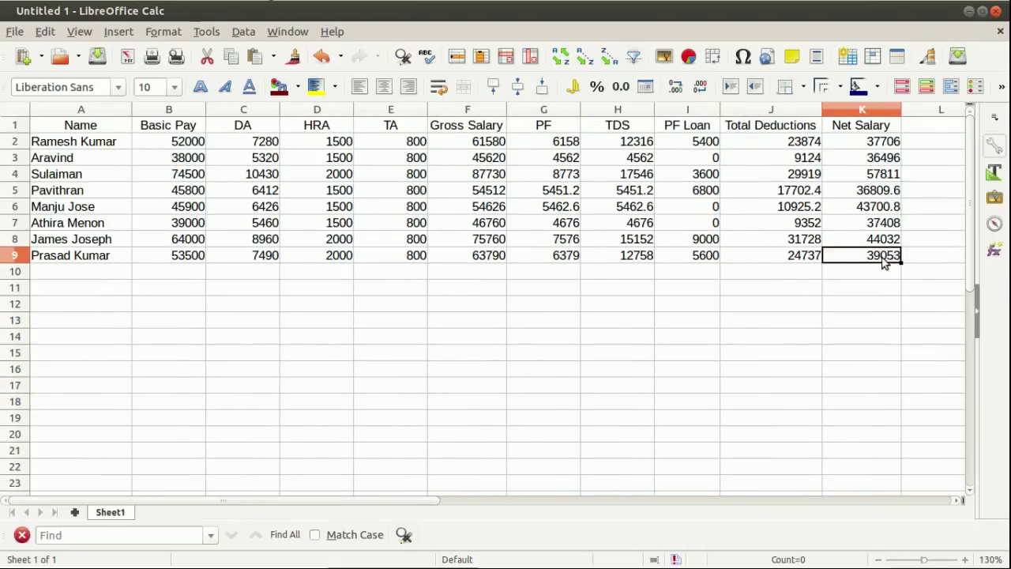
left_click_drag(885, 263, 53, 115)
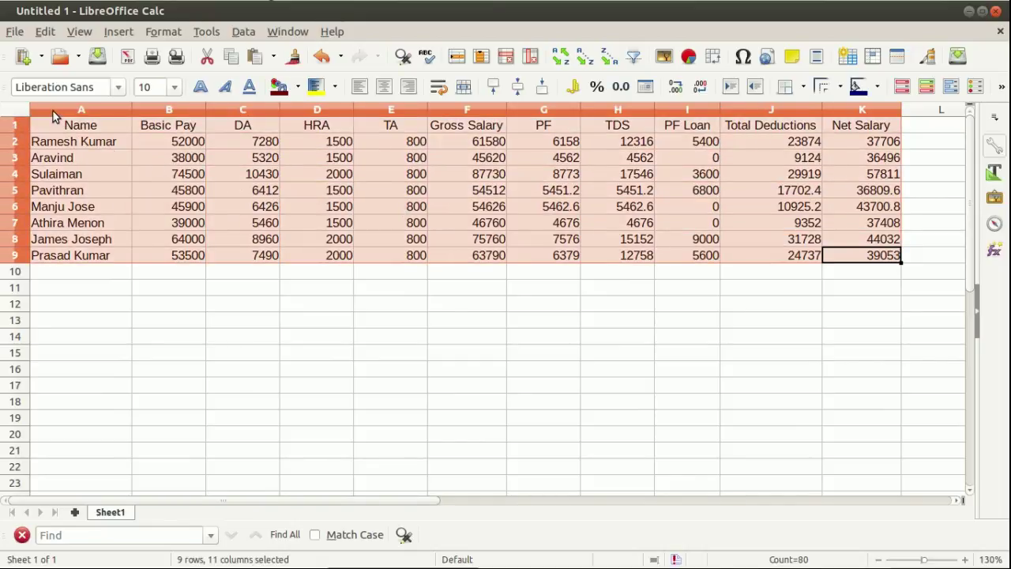